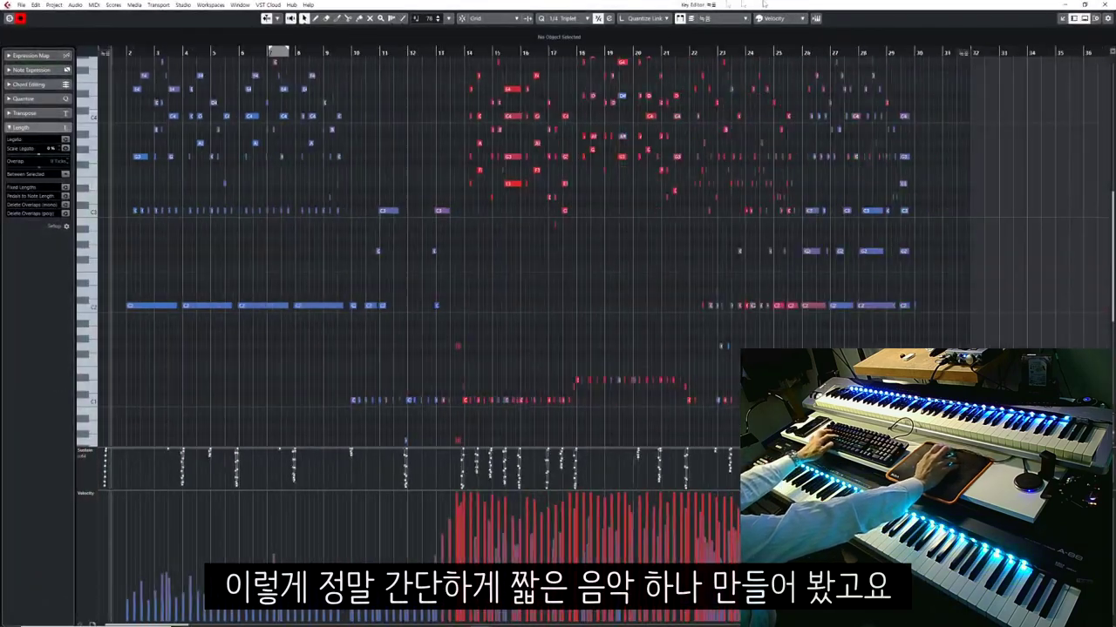
# Step: Examine the piano sketch's notes in the Key Editor, from the melody through to the bass line
pyautogui.press('h')
pyautogui.press('h')
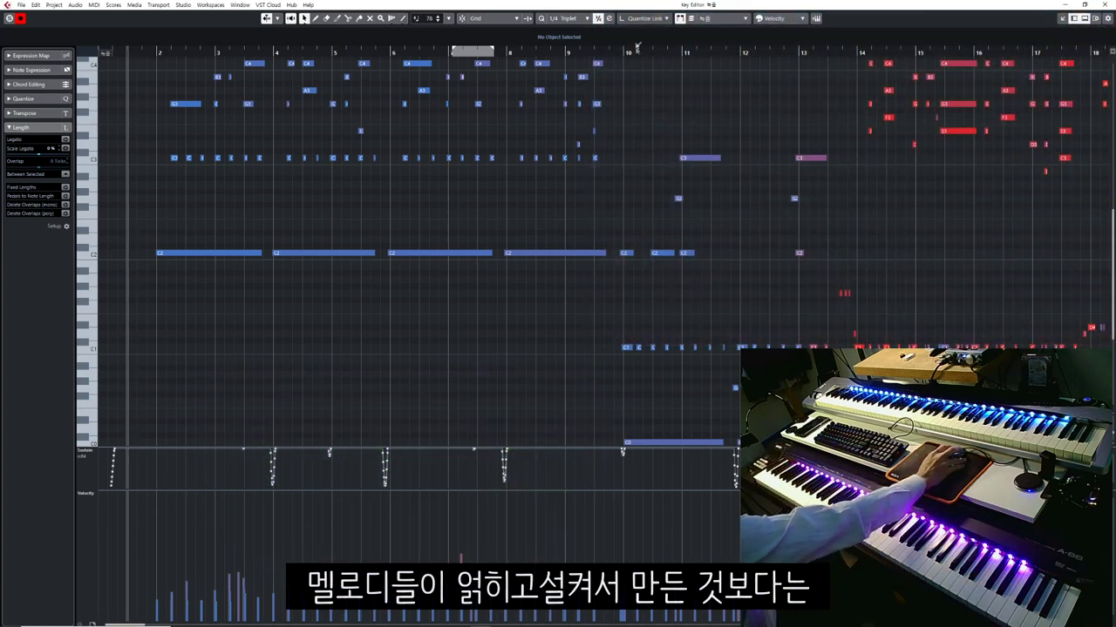
pyautogui.scroll(3, 427, 248)
pyautogui.hscroll(5, 427, 248)
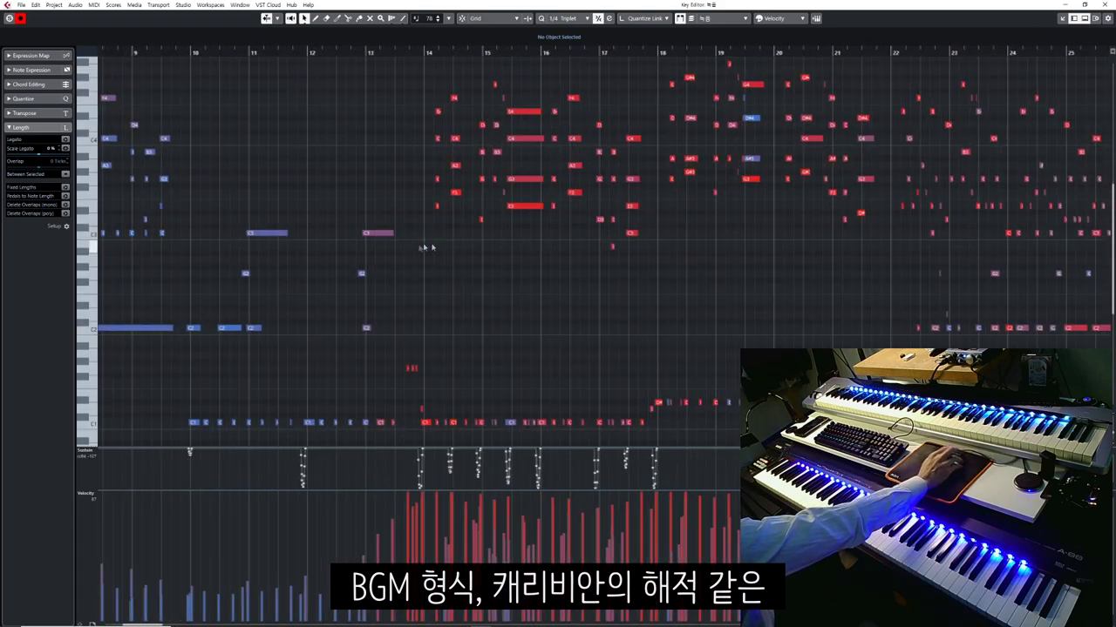
pyautogui.hscroll(5, 832, 280)
pyautogui.scroll(-1, 832, 280)
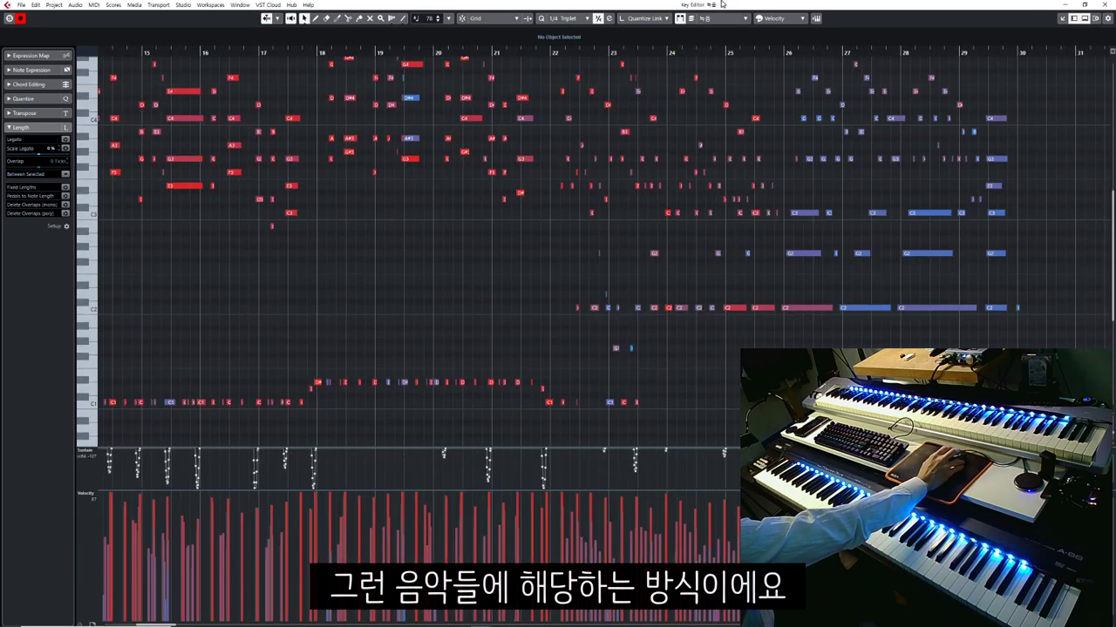
pyautogui.hscroll(-4, 590, 241)
pyautogui.scroll(-3, 590, 240)
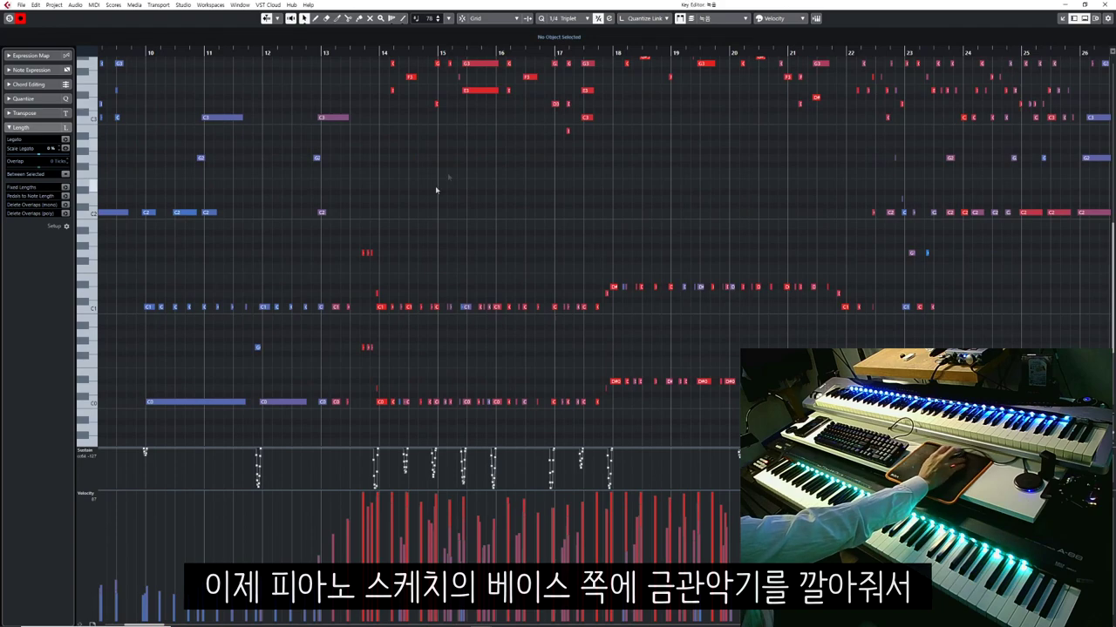
pyautogui.scroll(-2, 437, 189)
pyautogui.hscroll(-7, 523, 185)
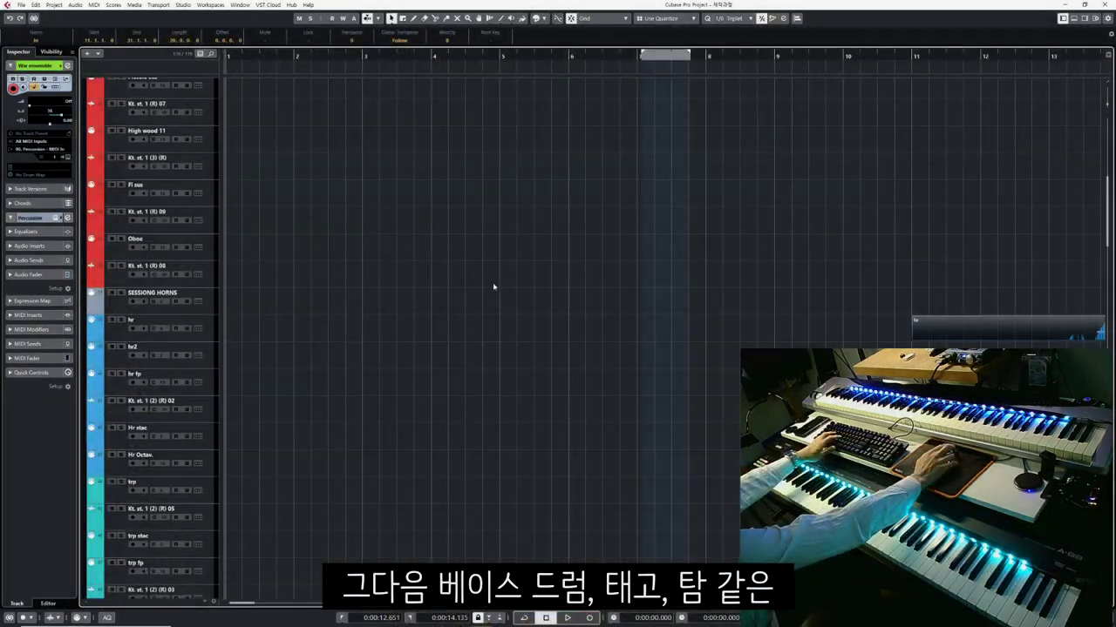
# Step: Record a drum part from bar 1 on the War ensemble, Taiko (Albion) and Taiko hz01 tracks, discarding the first take
pyautogui.scroll(-5, 492, 282)
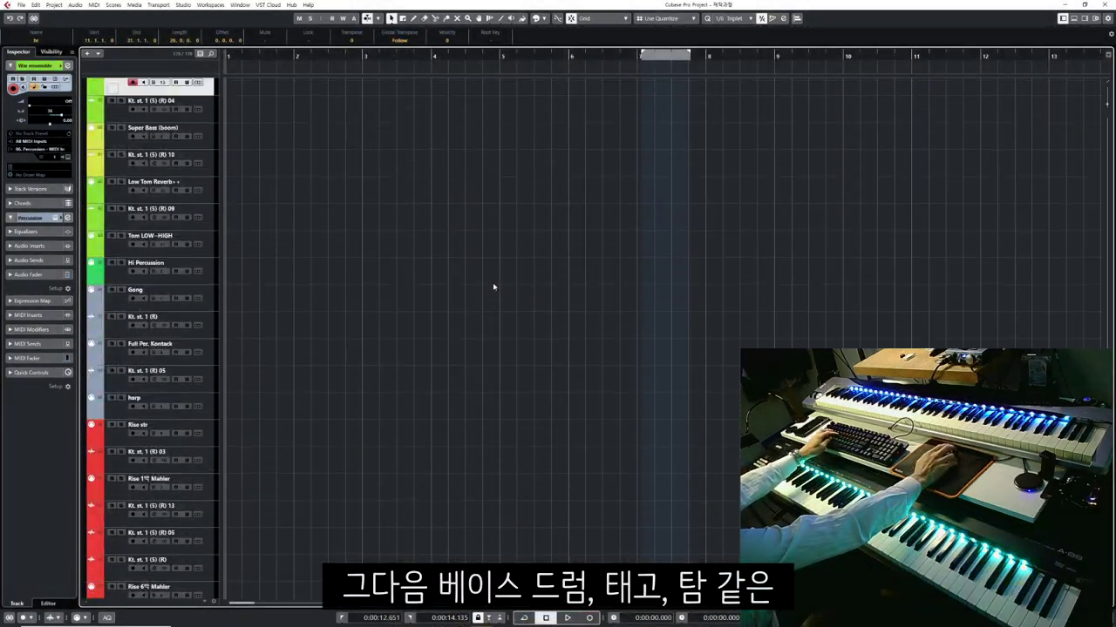
pyautogui.scroll(6, 493, 286)
pyautogui.press('h')
pyautogui.press('space')
pyautogui.press('KP_Multiply')
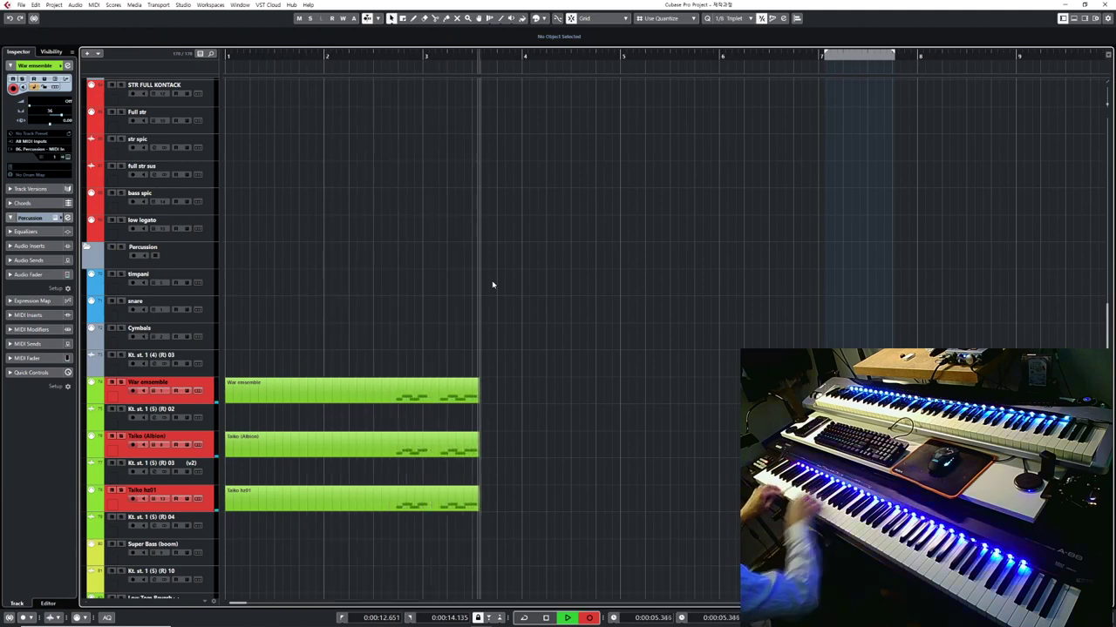
pyautogui.press('space')
pyautogui.press('Delete')
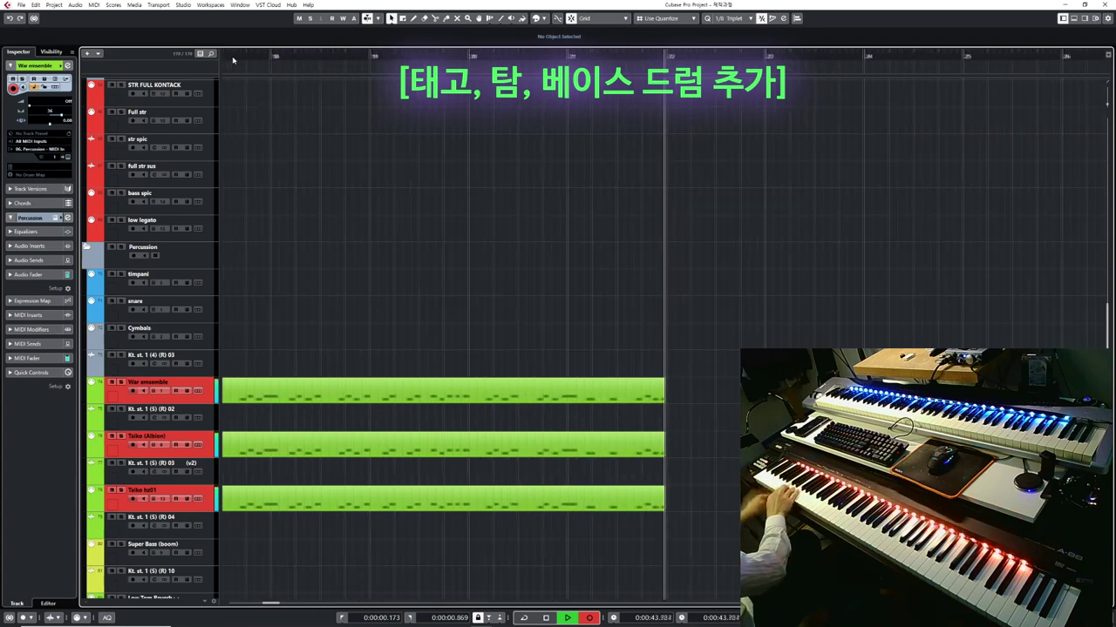
pyautogui.press('space')
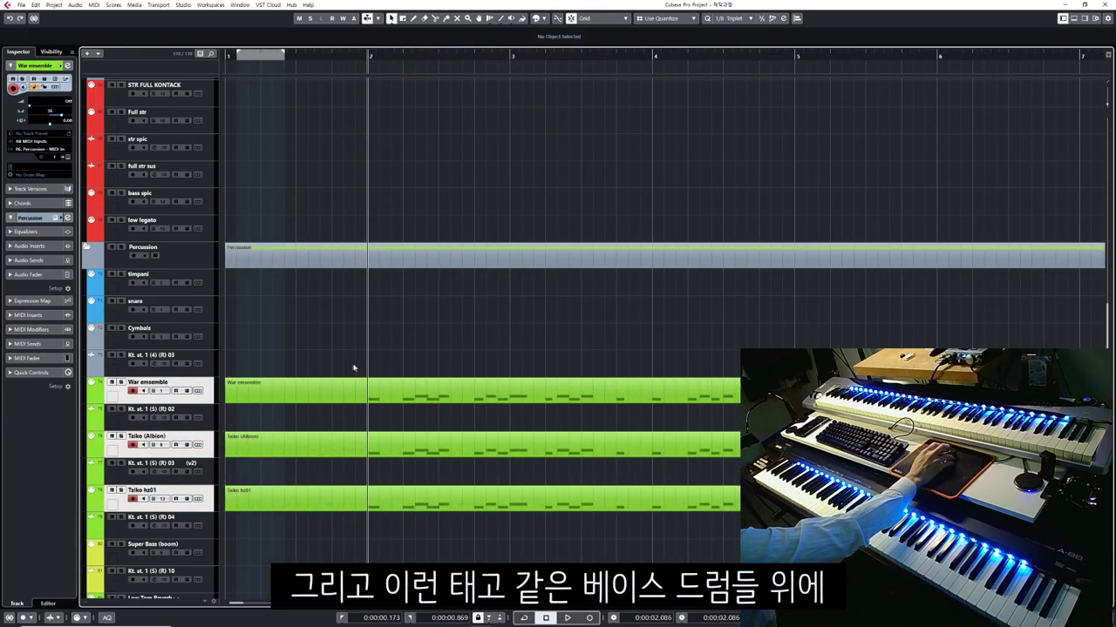
# Step: Copy the War ensemble part onto the snare track, keeping its start at bar 1
pyautogui.moveTo(302, 388); pyautogui.dragTo(362, 310)
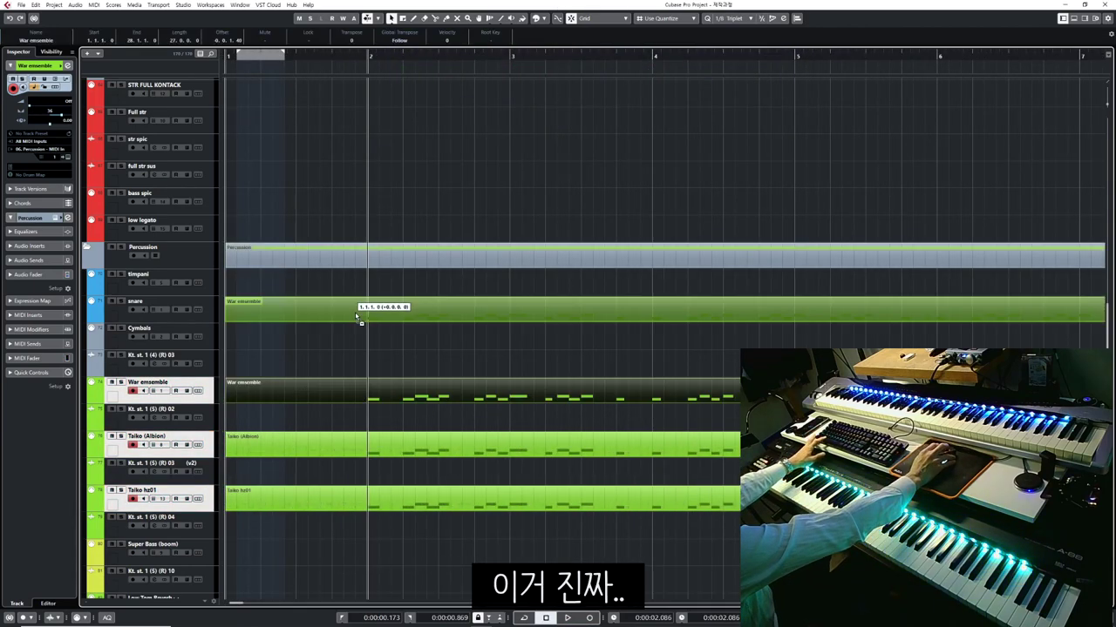
pyautogui.press('g')
pyautogui.press('g')
pyautogui.hscroll(5, 523, 314)
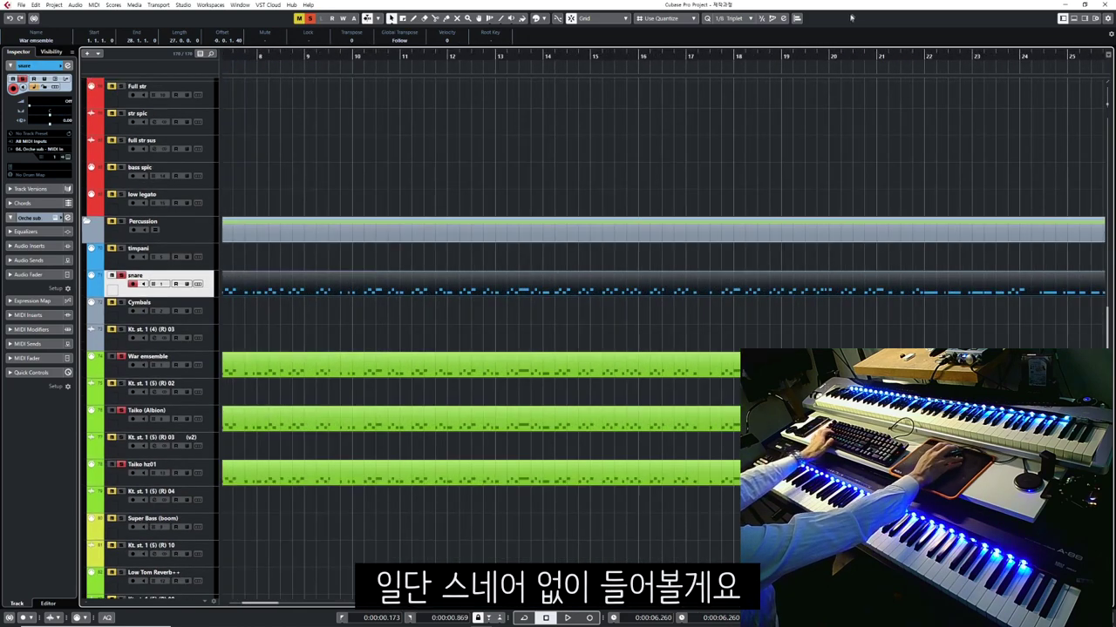
# Step: Play back the soloed percussion tracks from around bar 18 with the copied snare part deselected
pyautogui.doubleClick(804, 54)
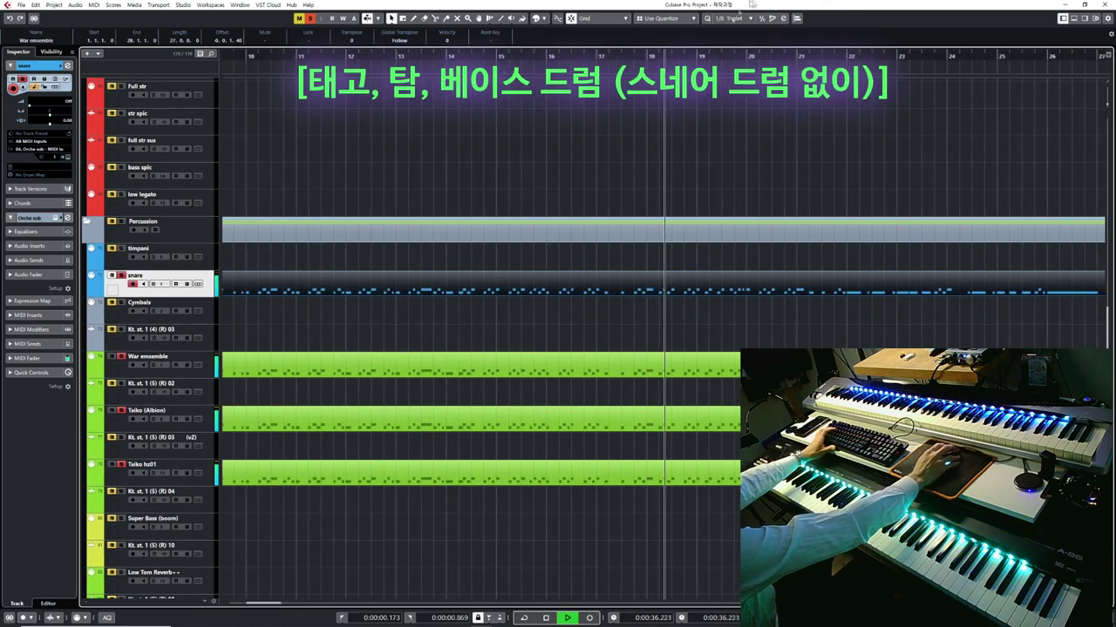
pyautogui.click(642, 346)
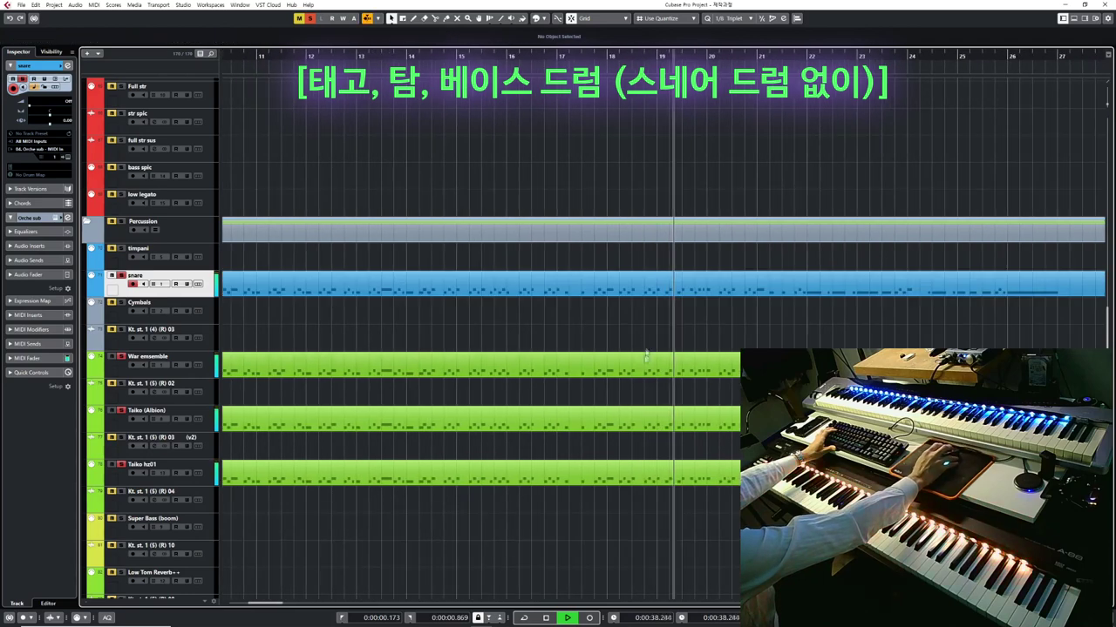
pyautogui.press('h')
pyautogui.press('h')
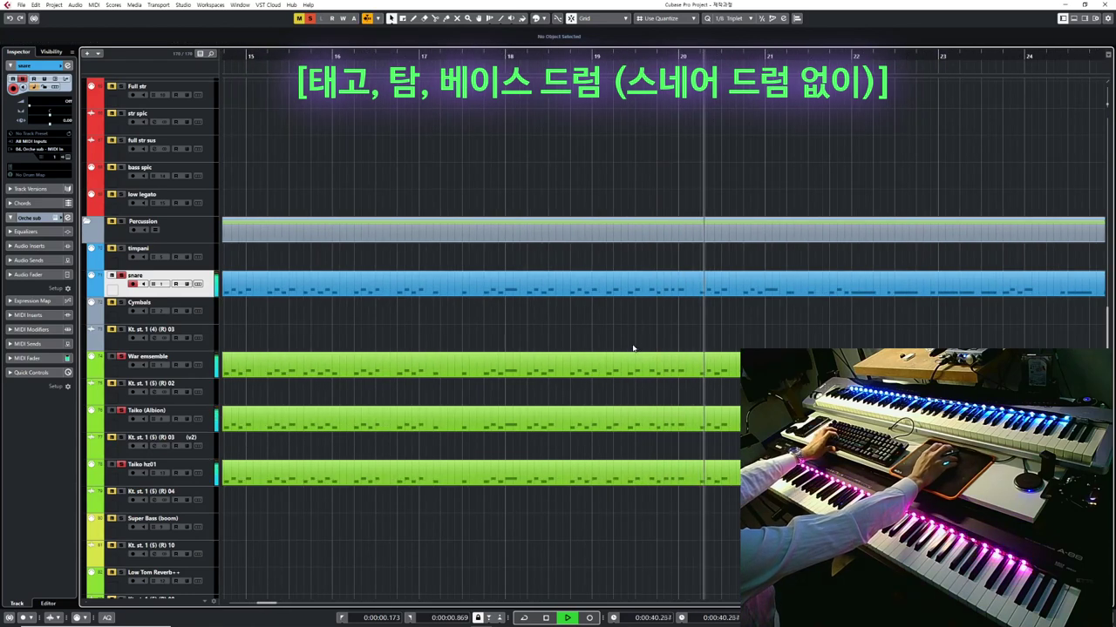
# Step: Check the War ensemble part's notes in the Key Editor, close it and listen to the drums through about bar 21
pyautogui.doubleClick(634, 356)
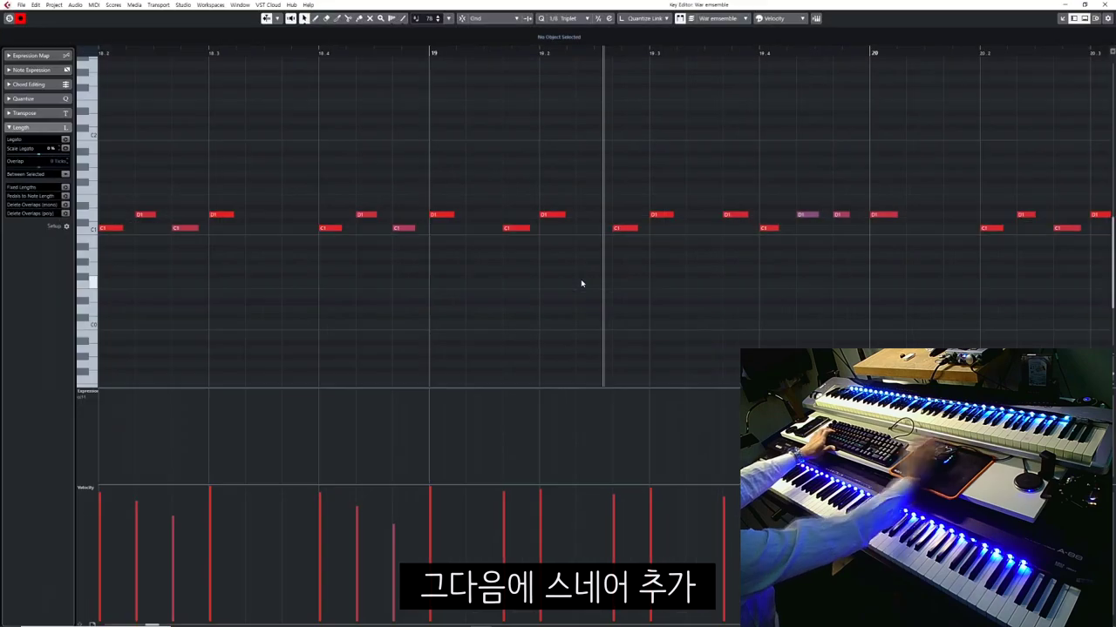
pyautogui.press('Escape')
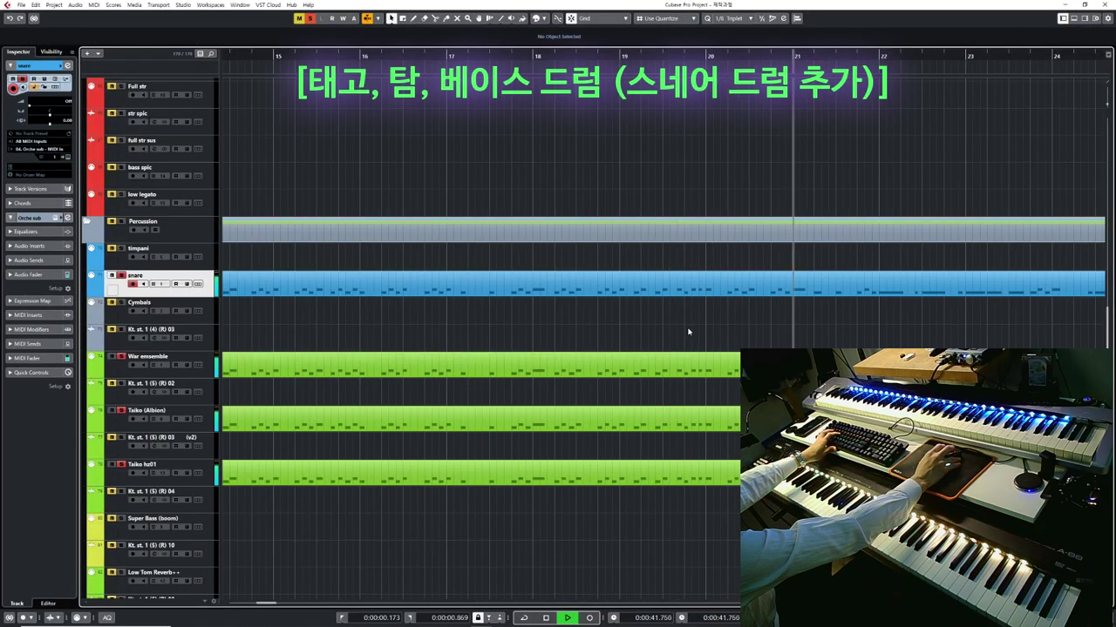
pyautogui.press('space')
pyautogui.press('g')
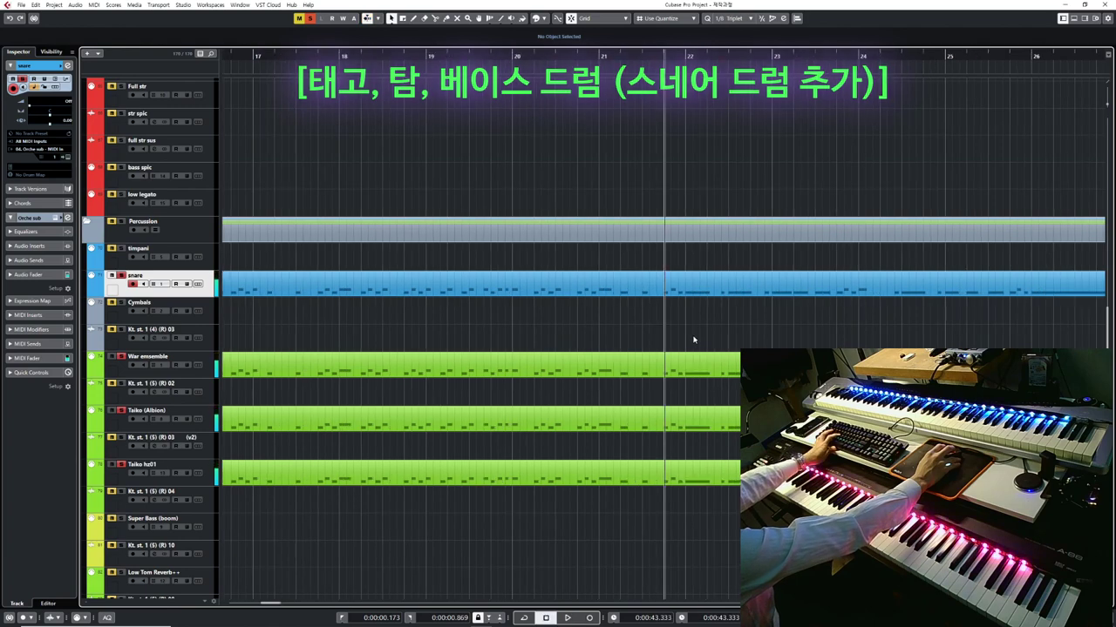
pyautogui.press('g')
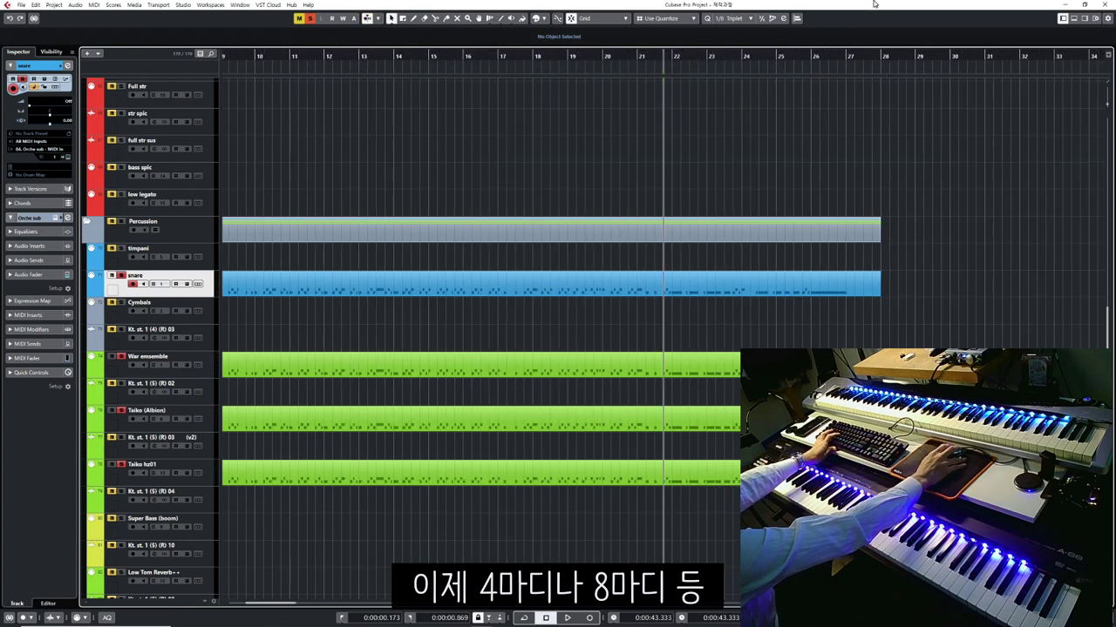
# Step: Record cymbal hits on the Cymbals track and a hybrid bass drum part on the Super Bass (boom) track
pyautogui.click(154, 315)
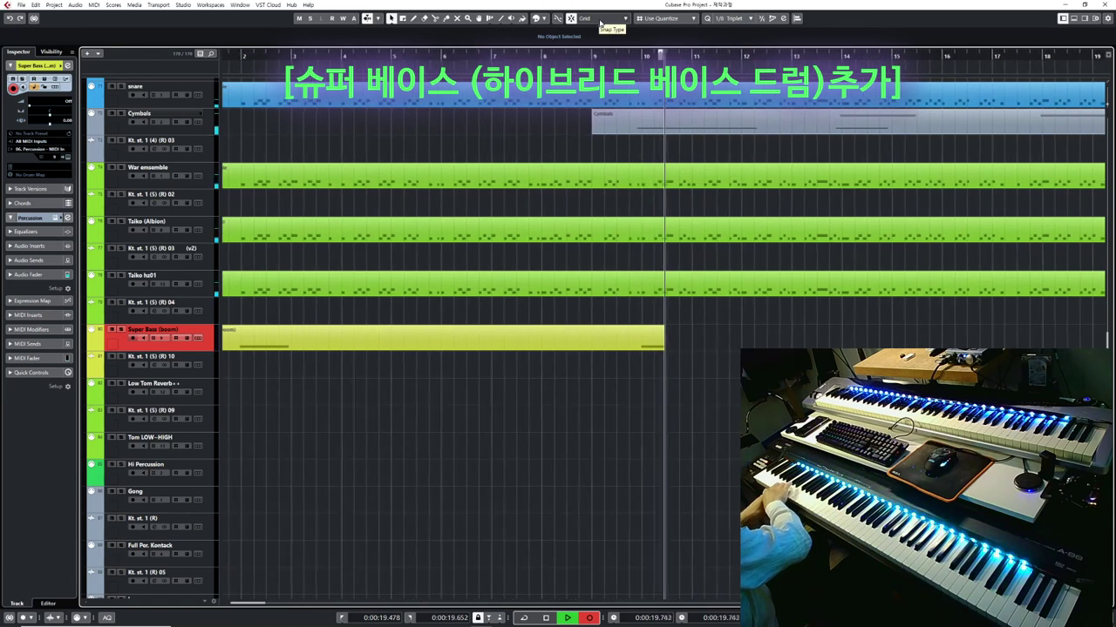
pyautogui.press('space')
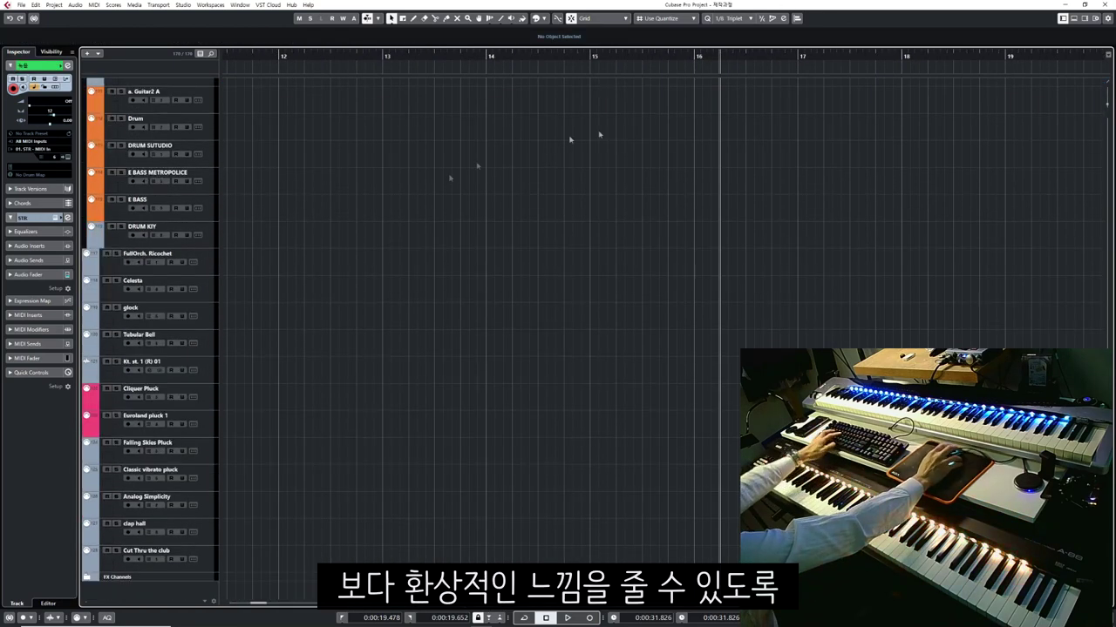
# Step: Record a celesta part from bar 16 and a Tubular Bell part from bar 17 on their tracks
pyautogui.press('g')
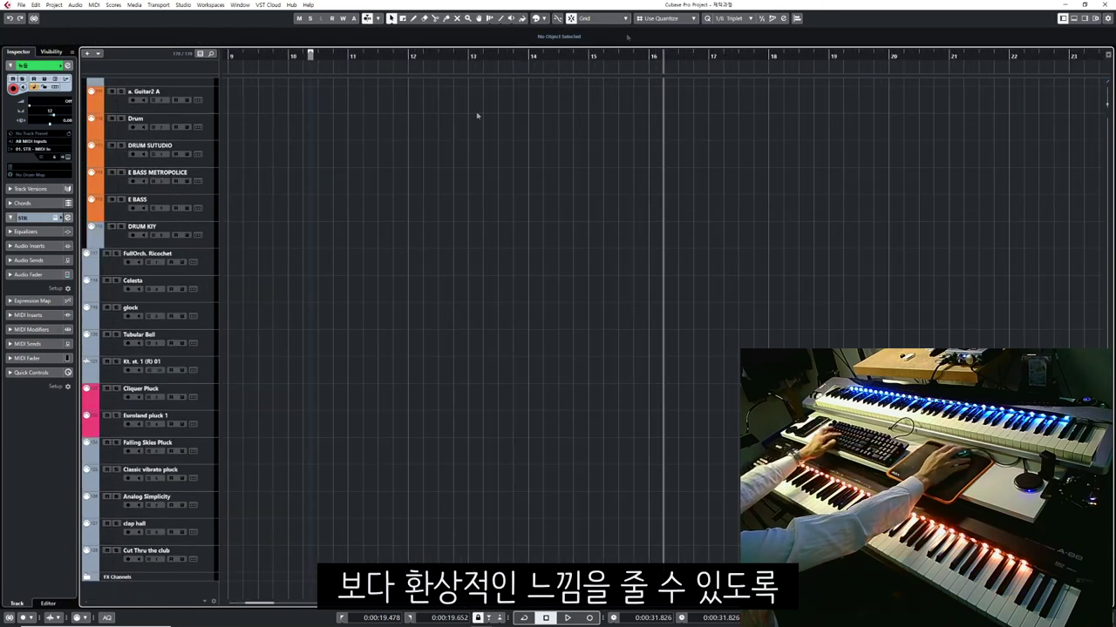
pyautogui.press('h')
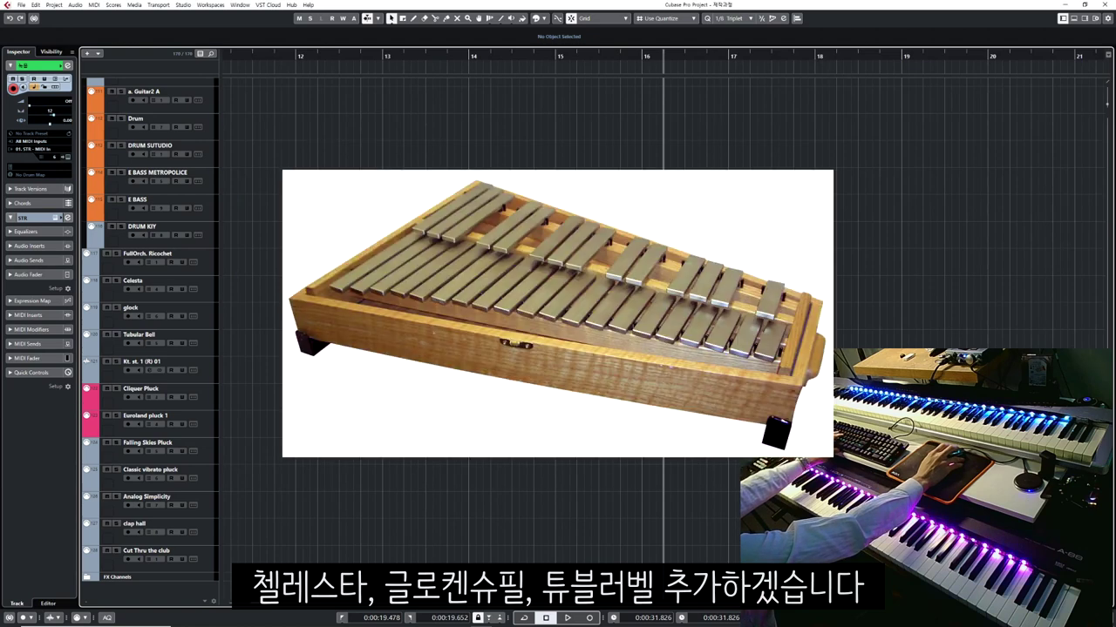
pyautogui.click(200, 294)
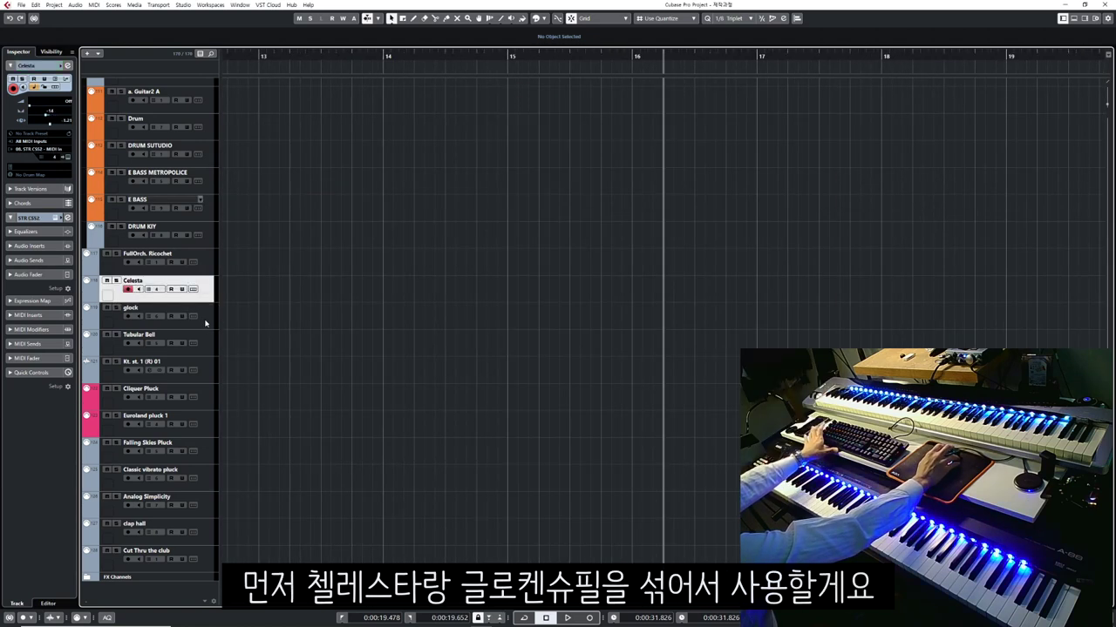
pyautogui.press('g')
pyautogui.press('KP_Multiply')
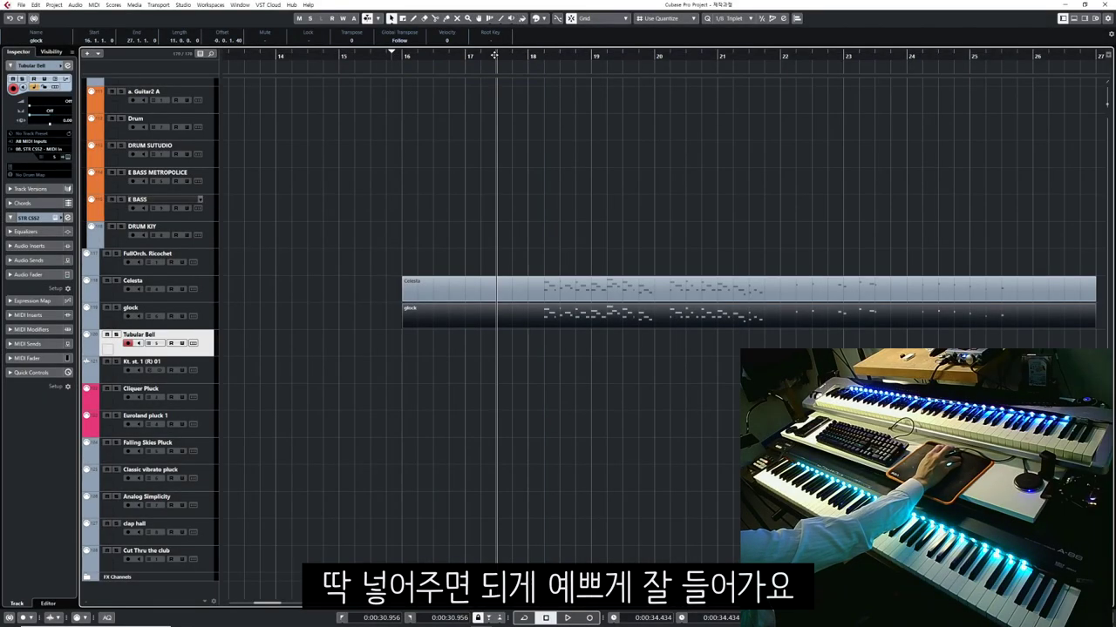
pyautogui.press('KP_Multiply')
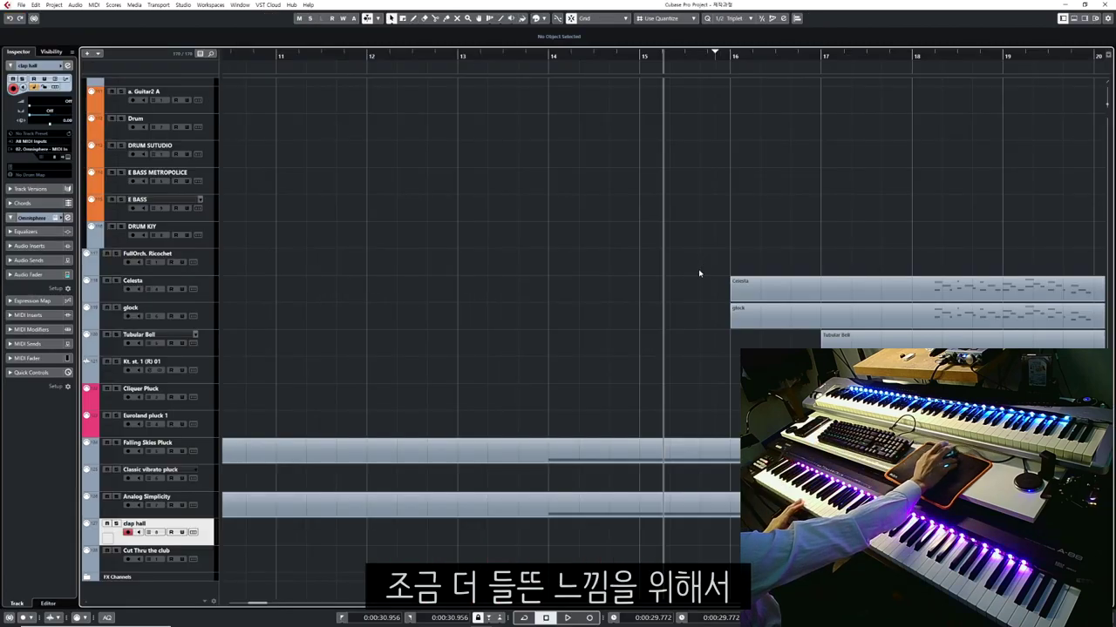
# Step: Record claps on the clap hall track from just before bar 16 and an intro part on the Piccolo sus track
pyautogui.moveTo(714, 58); pyautogui.dragTo(691, 57)
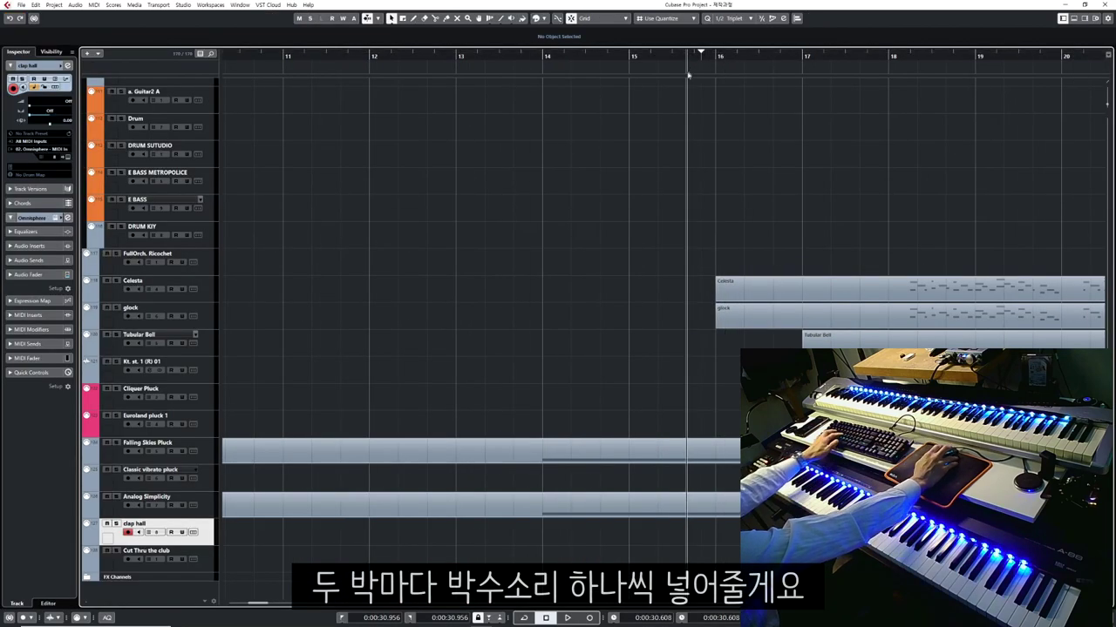
pyautogui.press('KP_Multiply')
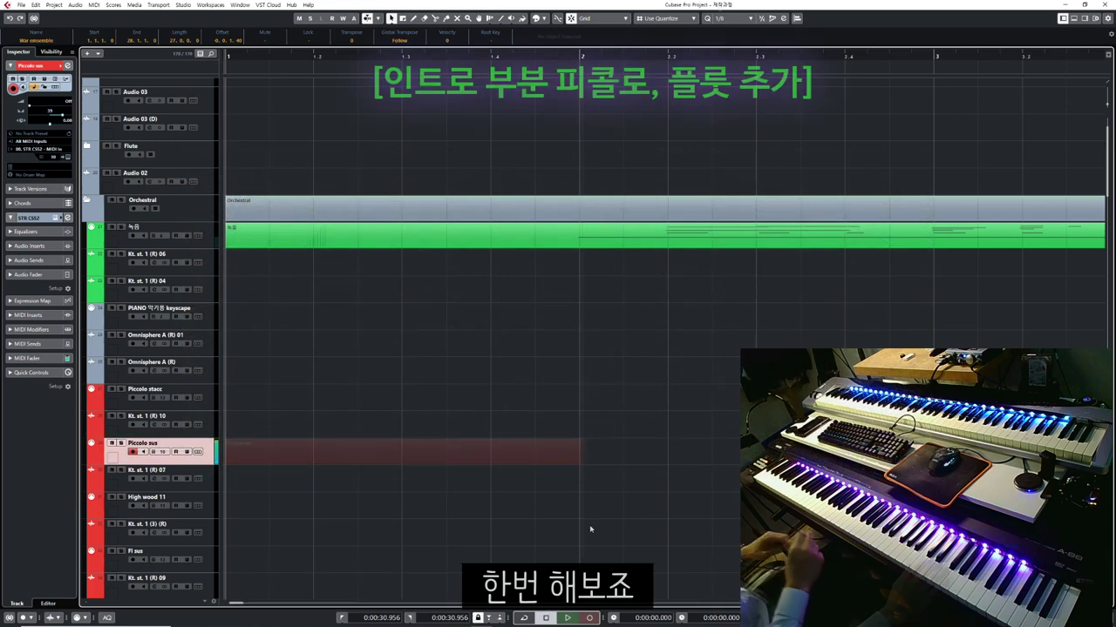
pyautogui.press('KP_Multiply')
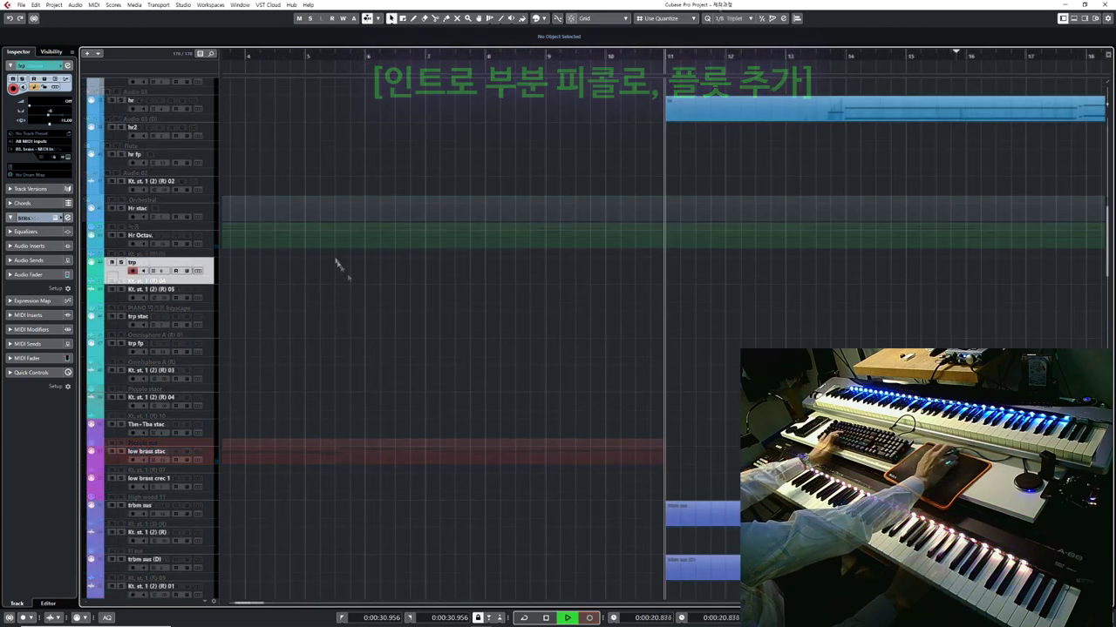
# Step: Return to the project start among the string tracks and open the Vn track's intro part in the Key Editor
pyautogui.scroll(-10, 360, 281)
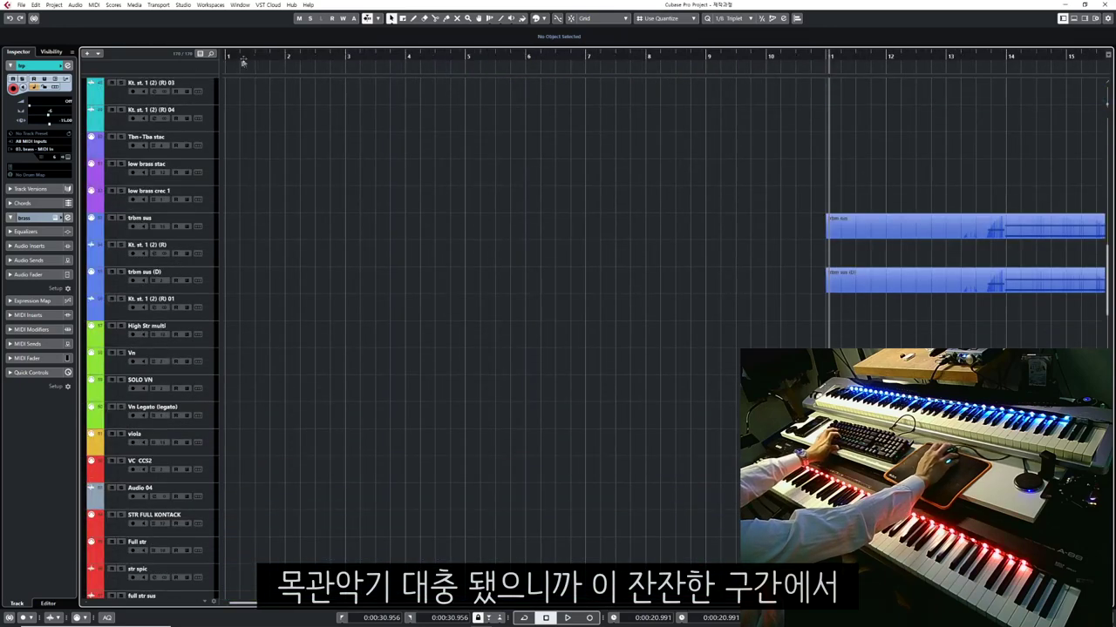
pyautogui.press('Home')
pyautogui.scroll(-10, 361, 282)
pyautogui.press('h')
pyautogui.click(213, 291)
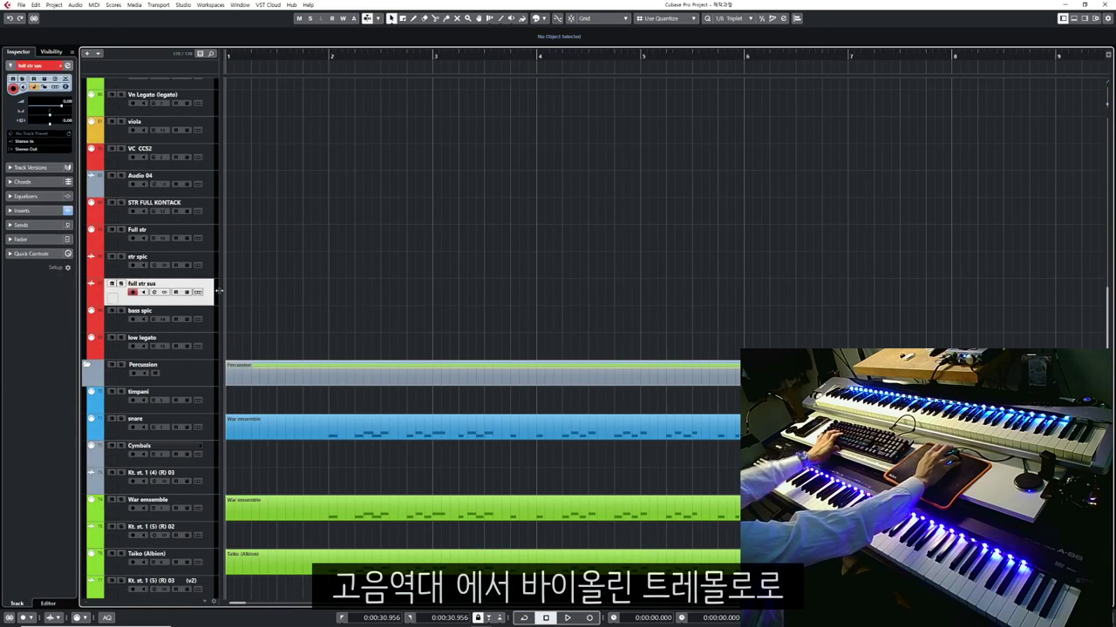
pyautogui.press('Return')
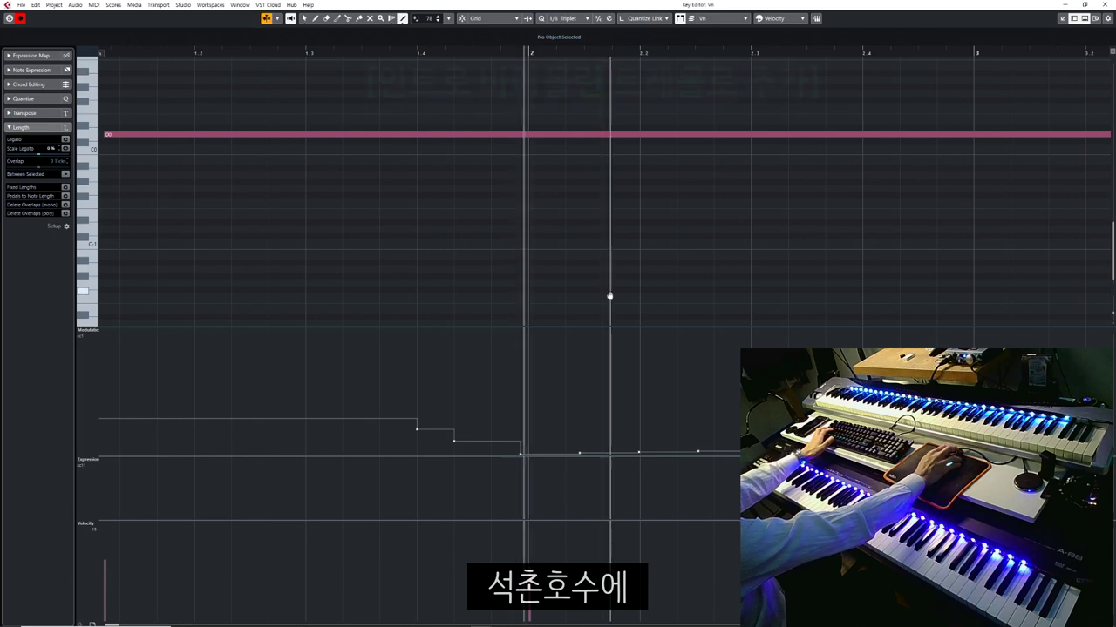
# Step: Enlarge the Modulation lane beneath the violin notes and examine the tremolo's dynamics curve across the intro
pyautogui.moveTo(610, 326); pyautogui.dragTo(609, 229)
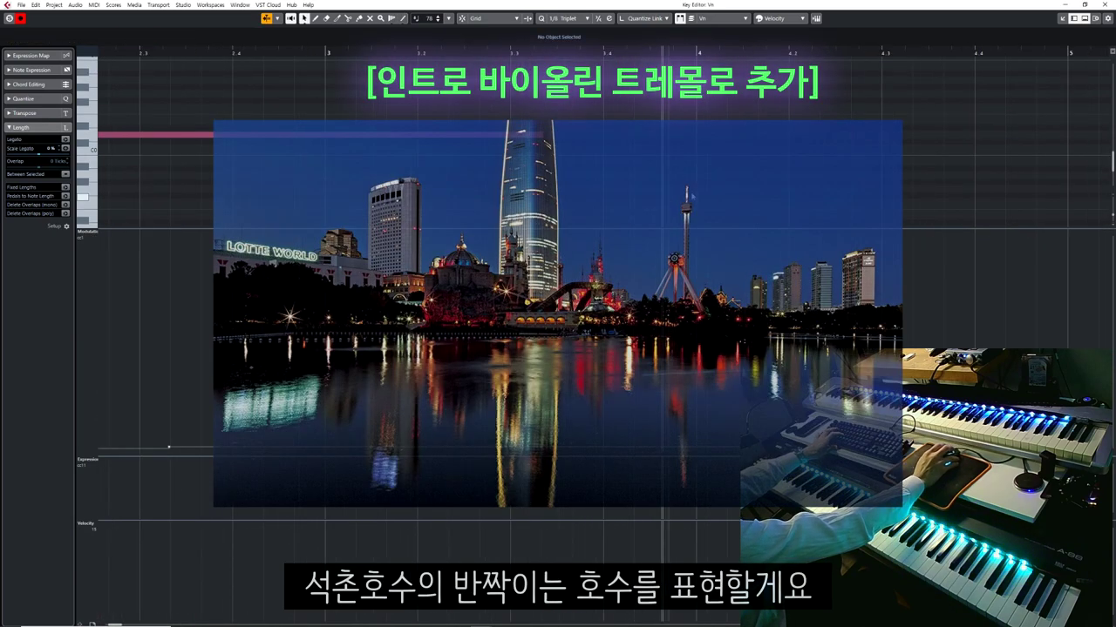
pyautogui.press('g')
pyautogui.press('g')
pyautogui.press('g')
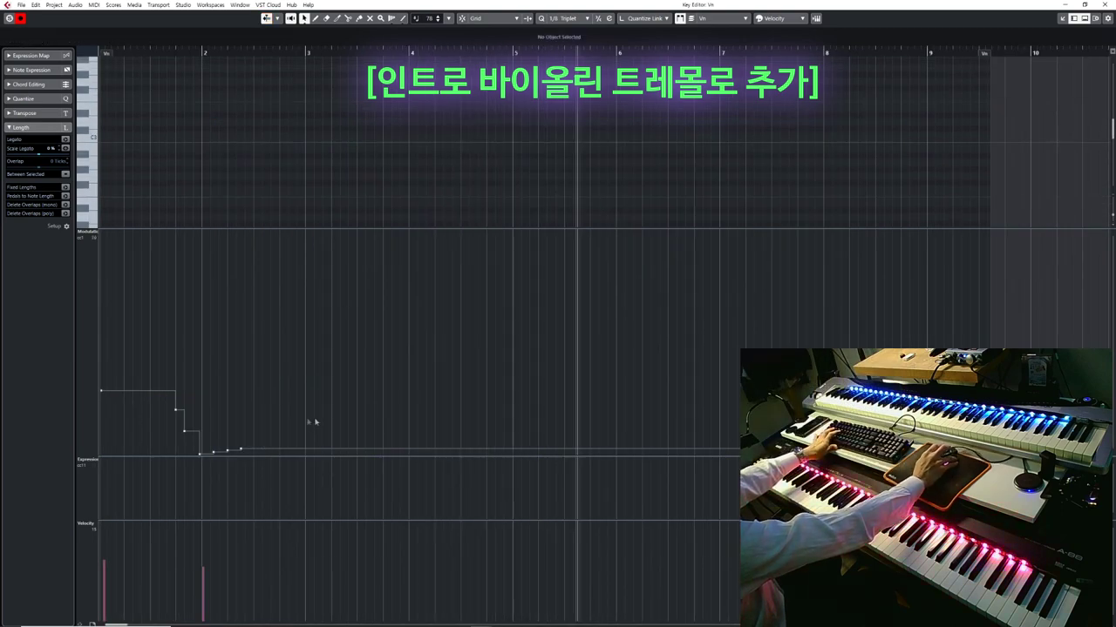
pyautogui.press('h')
pyautogui.scroll(2, 779, 154)
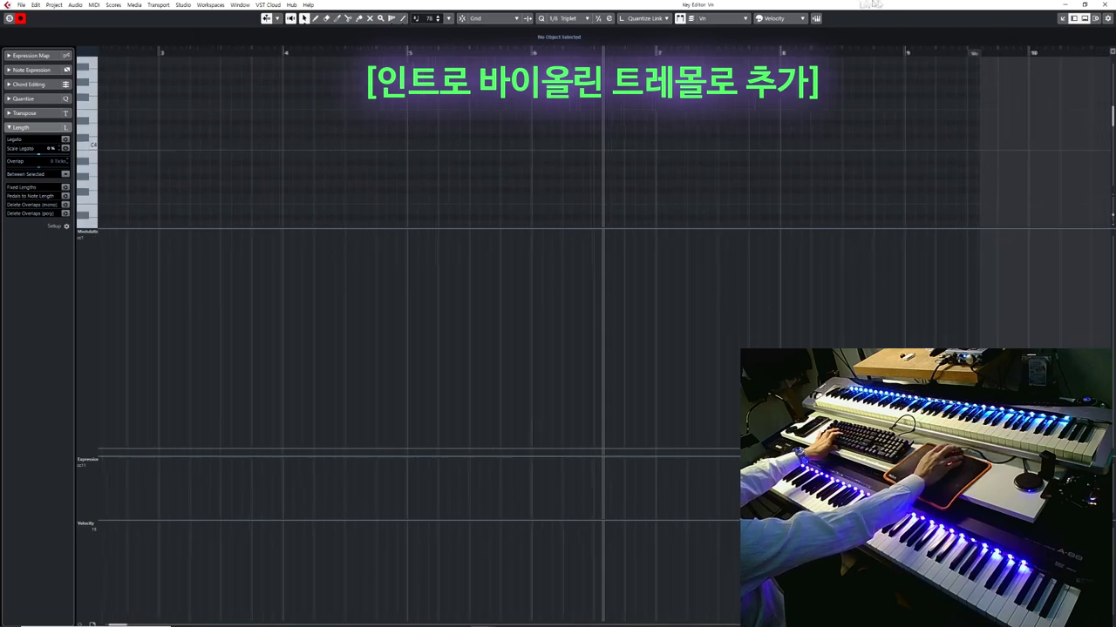
pyautogui.moveTo(722, 184); pyautogui.dragTo(900, 186)
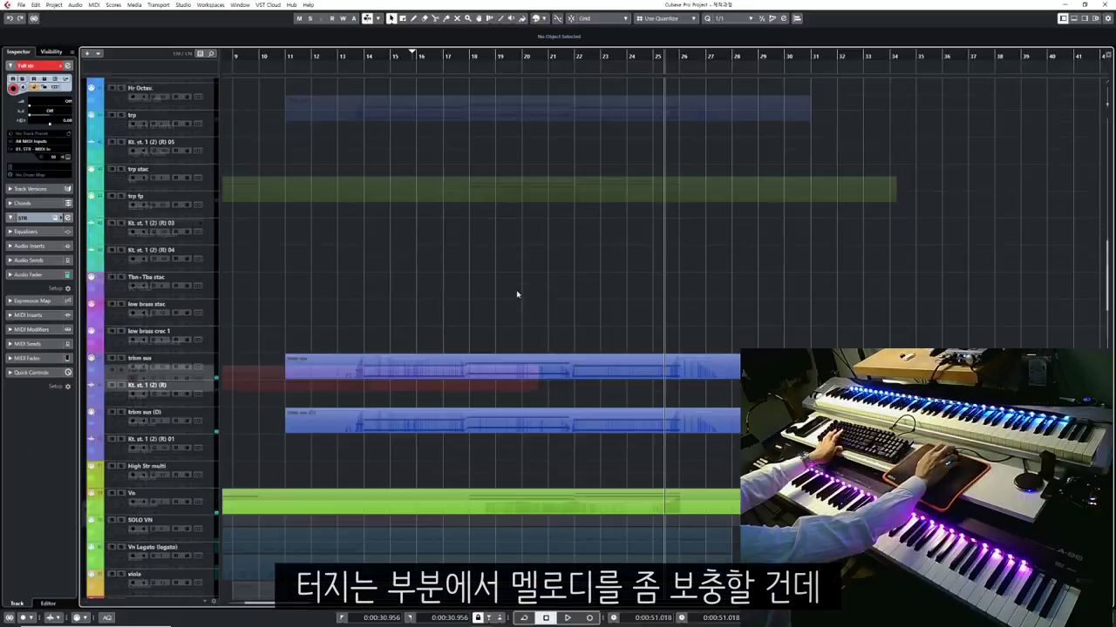
# Step: Add fortepiano melody parts from bar 18 on the hr fp and trp fp tracks
pyautogui.moveTo(451, 55); pyautogui.dragTo(833, 5)
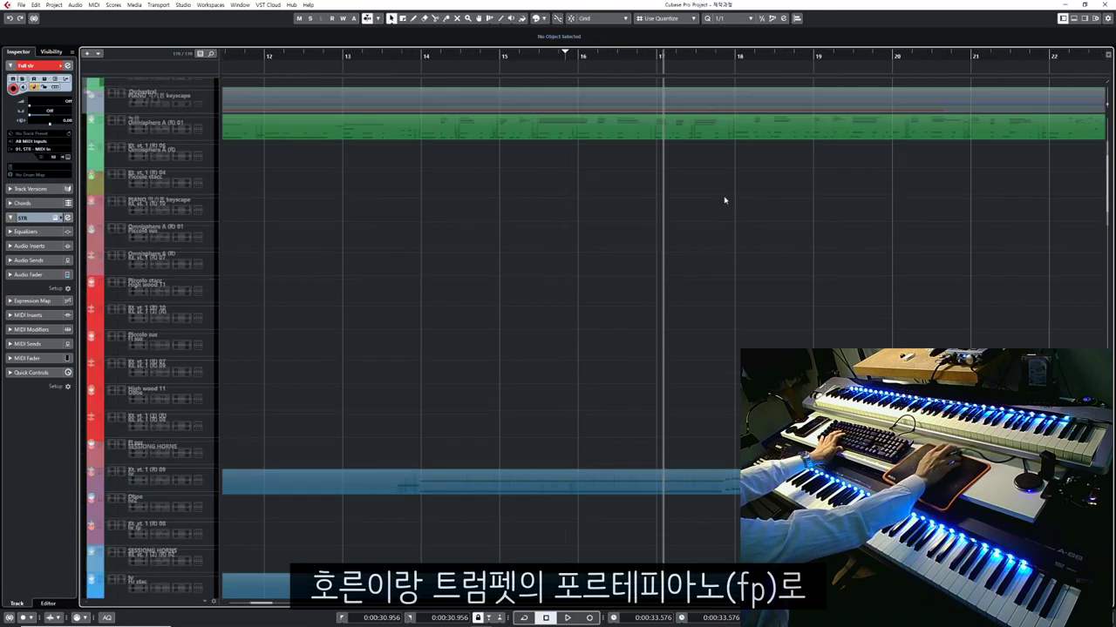
pyautogui.moveTo(560, 246); pyautogui.dragTo(1029, 247)
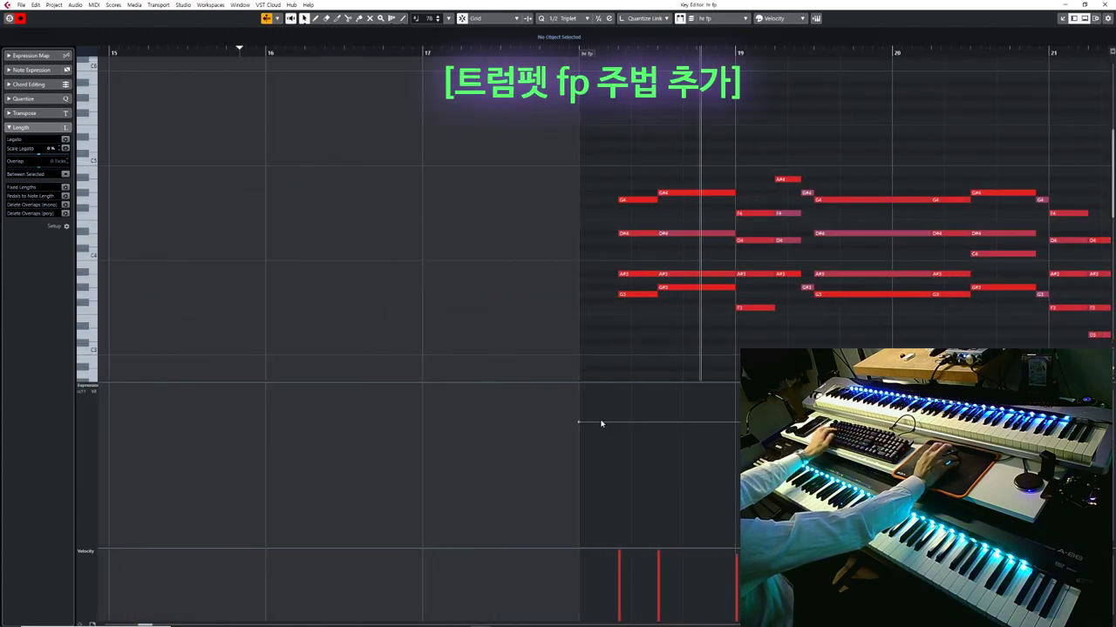
pyautogui.click(92, 386)
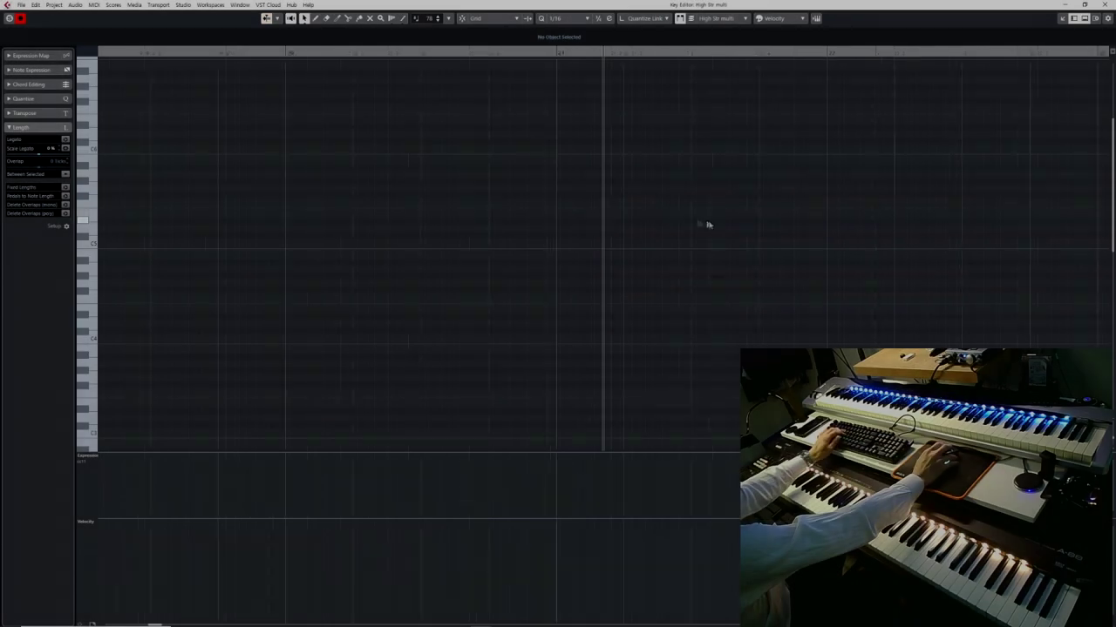
# Step: Add a repeating sus4 sixteenth-note pattern of C6, G5, F5 and C5 from bar 22 in the High Str multi part
pyautogui.hscroll(5, 731, 235)
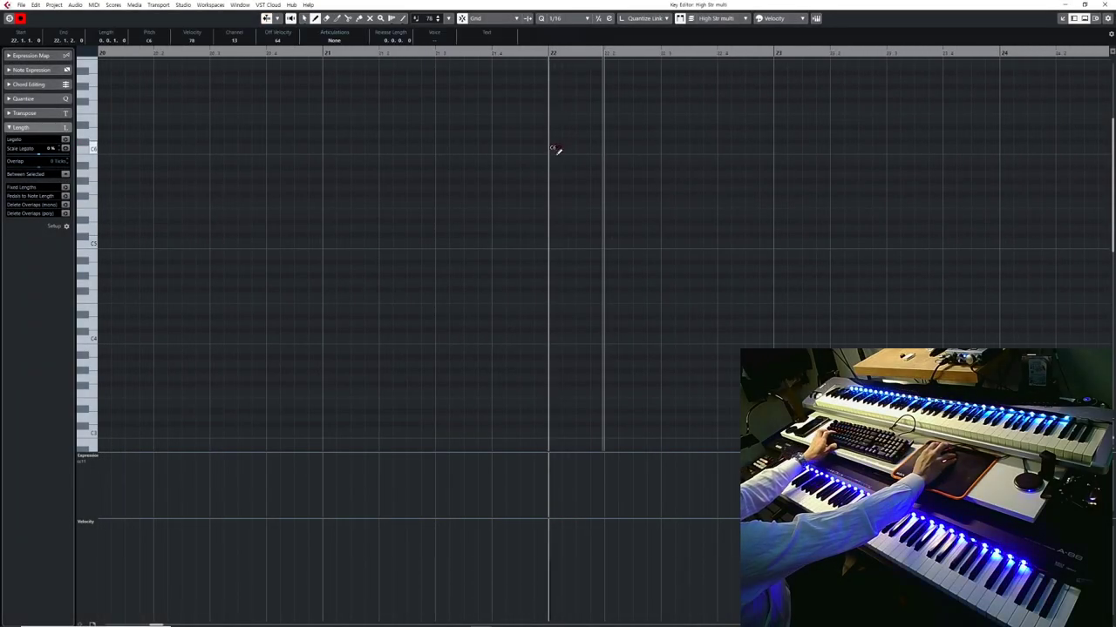
pyautogui.press('1')
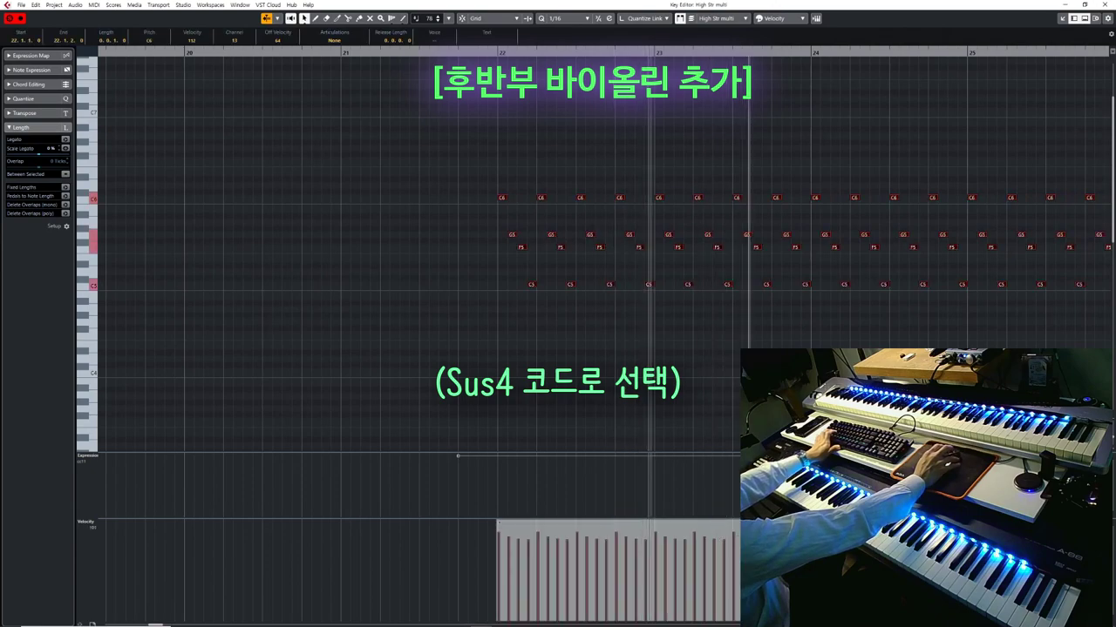
pyautogui.press('Escape')
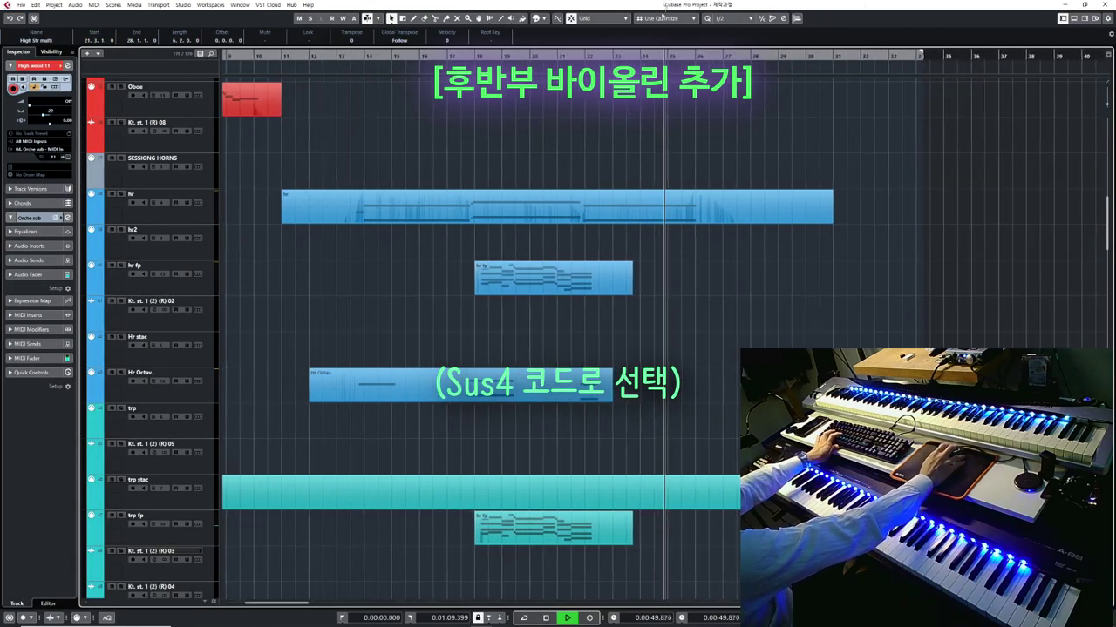
# Step: Open the Full str part in the Key Editor and examine its chords around bars 16 to 18
pyautogui.scroll(-4, 526, 137)
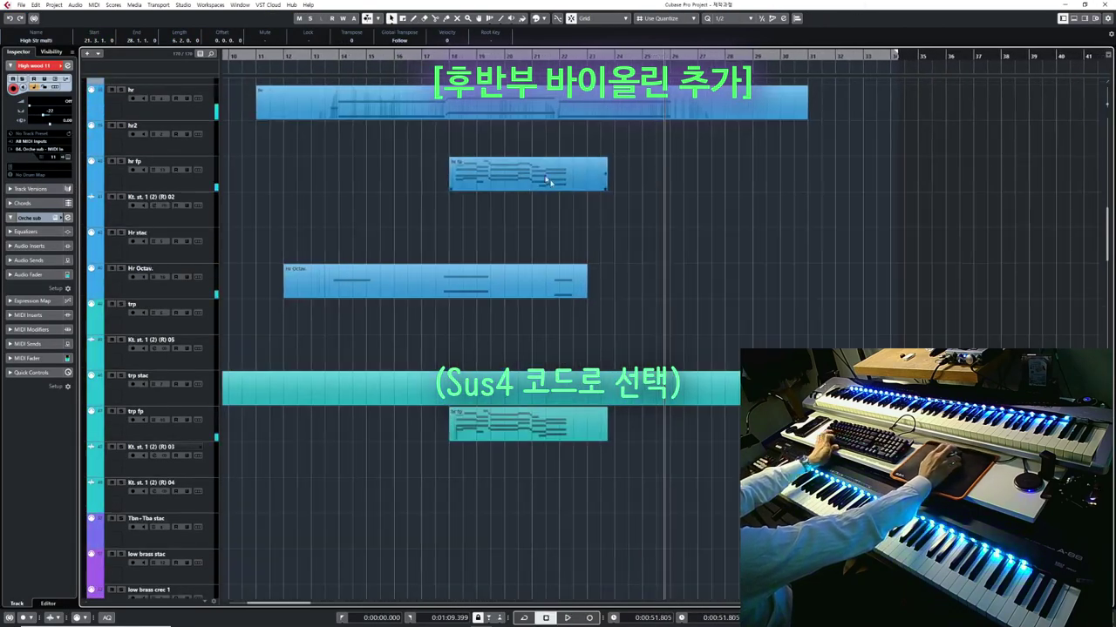
pyautogui.moveTo(767, 144); pyautogui.dragTo(1054, 143)
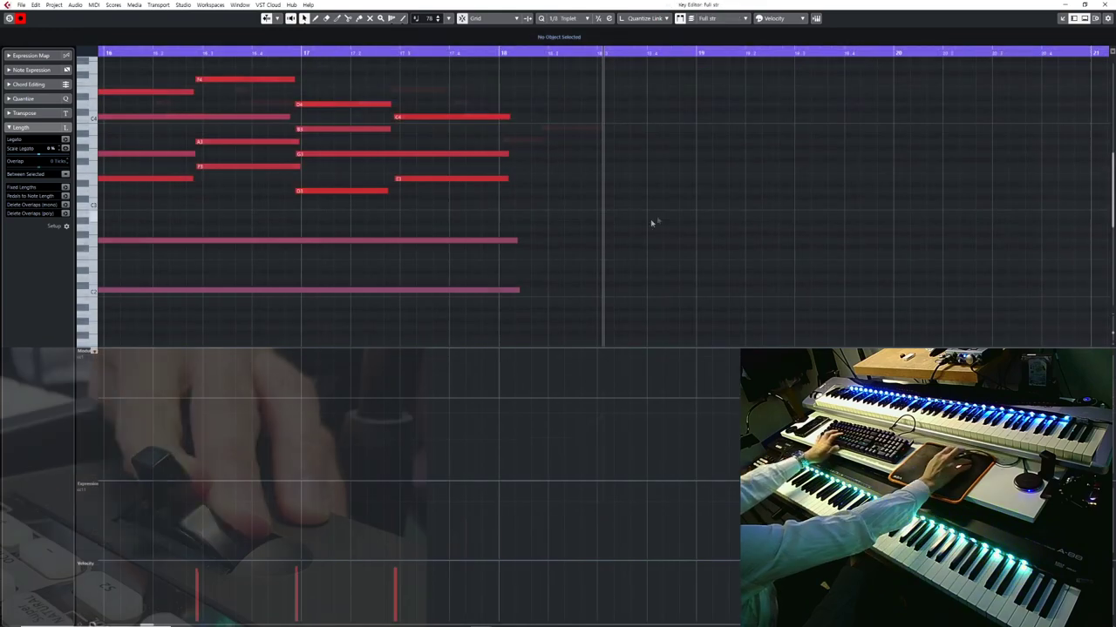
pyautogui.scroll(-10, 414, 302)
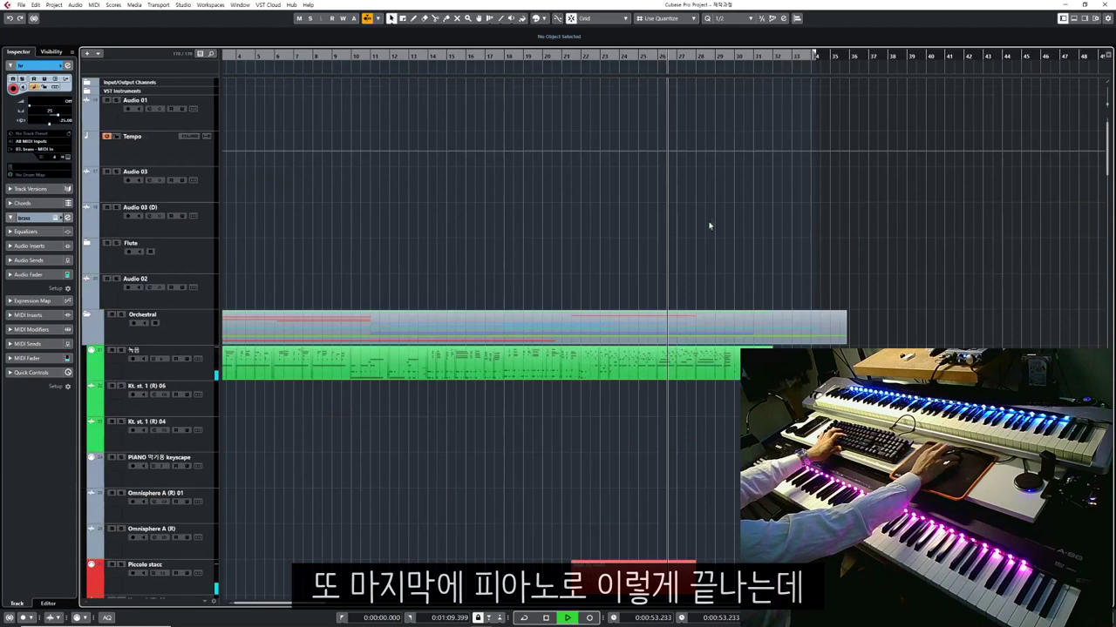
# Step: Move the ending piano notes from bar 26 to the harp track and extend that part's start half a bar earlier
pyautogui.scroll(-5, 694, 267)
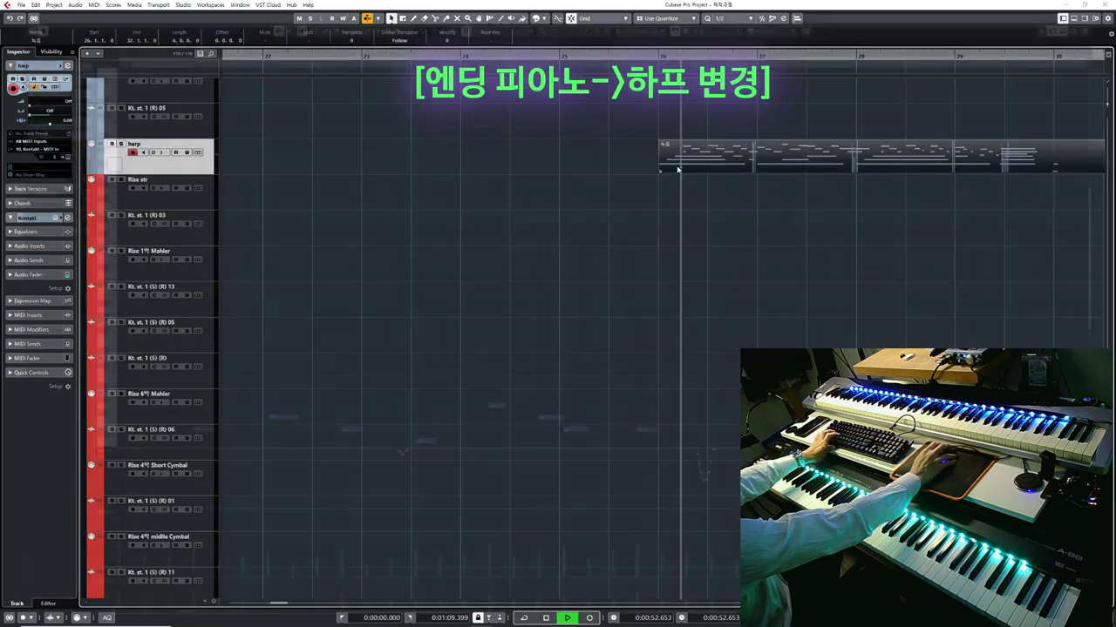
pyautogui.doubleClick(697, 157)
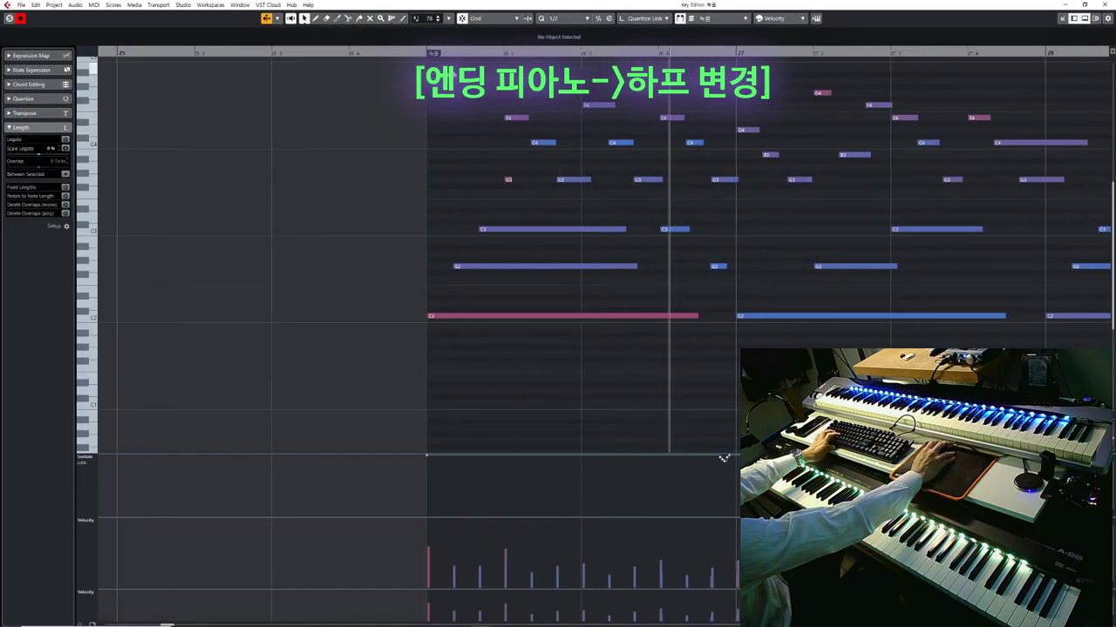
pyautogui.moveTo(433, 57); pyautogui.dragTo(272, 57)
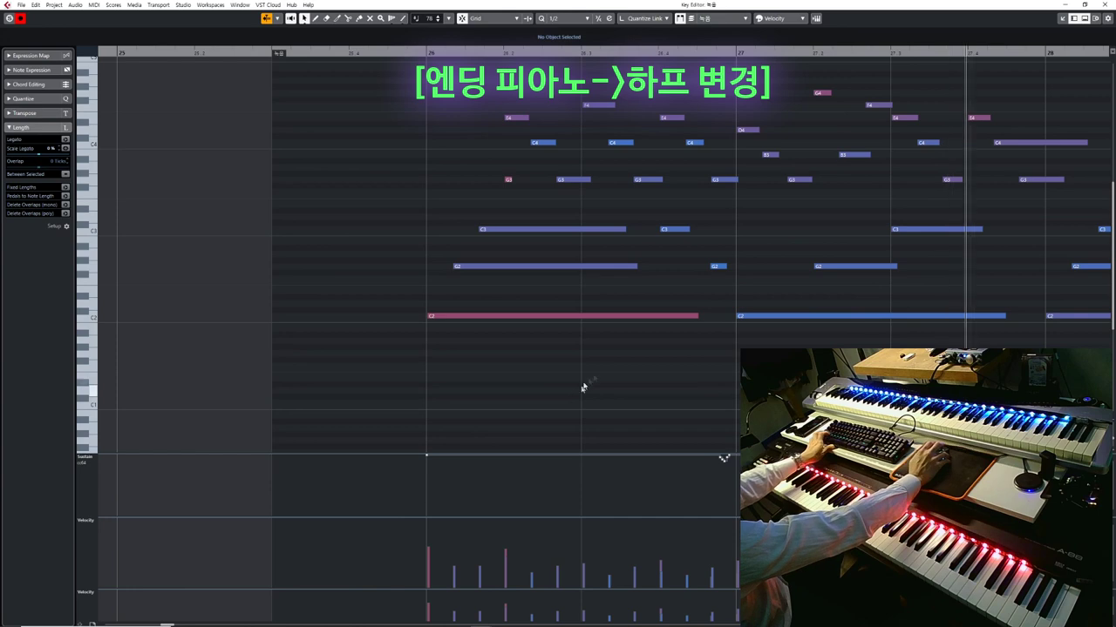
pyautogui.hotkey('shift', 'f')
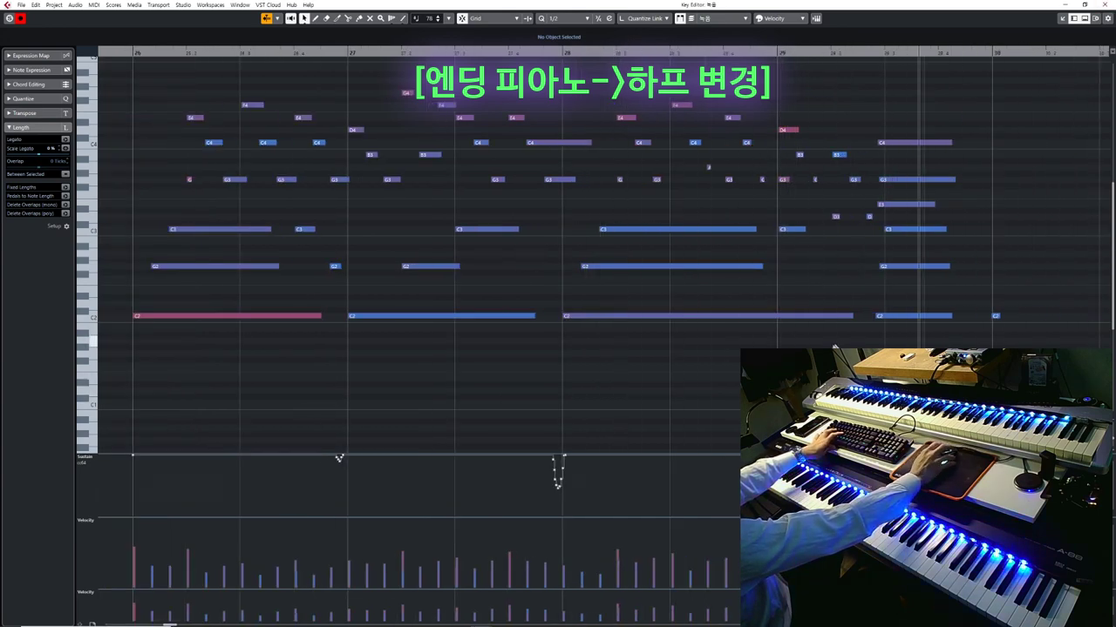
# Step: Record replacement piano chords on the PIANO keyscape track for the ending from bar 26
pyautogui.press('h')
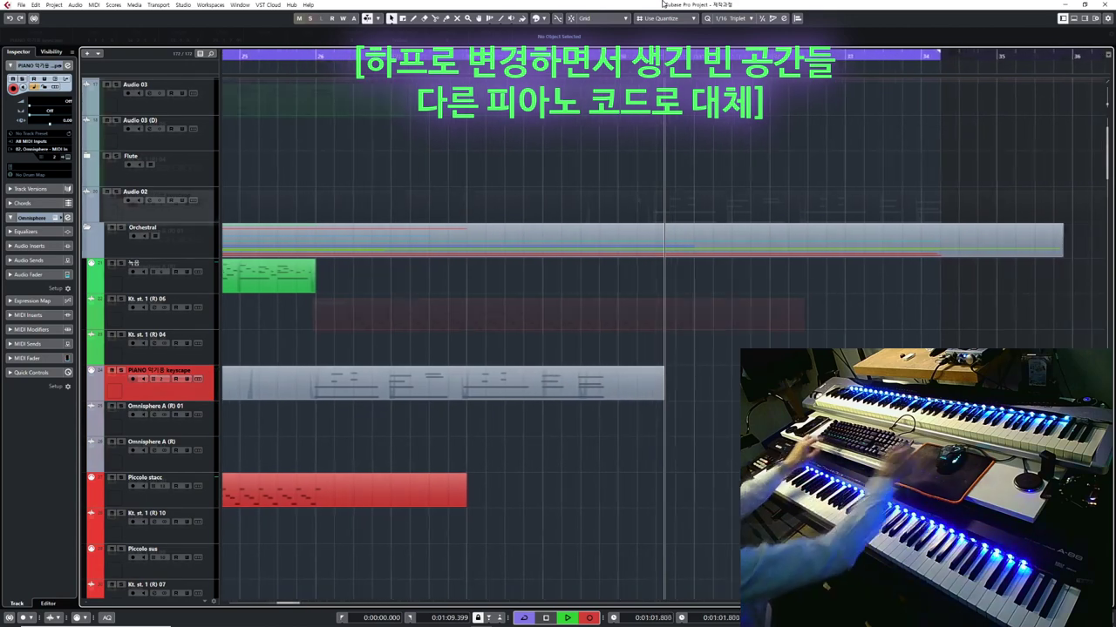
pyautogui.press('space')
pyautogui.press('space')
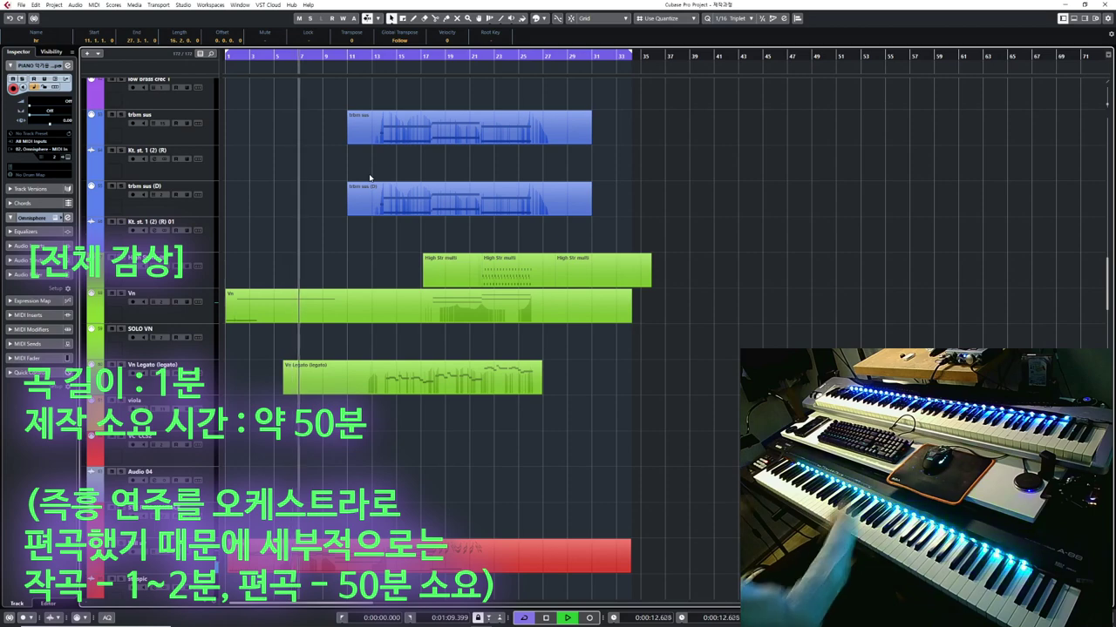
# Step: Select the MIDI parts across all tracks and open them together in the Key Editor during playback
pyautogui.scroll(-10, 404, 320)
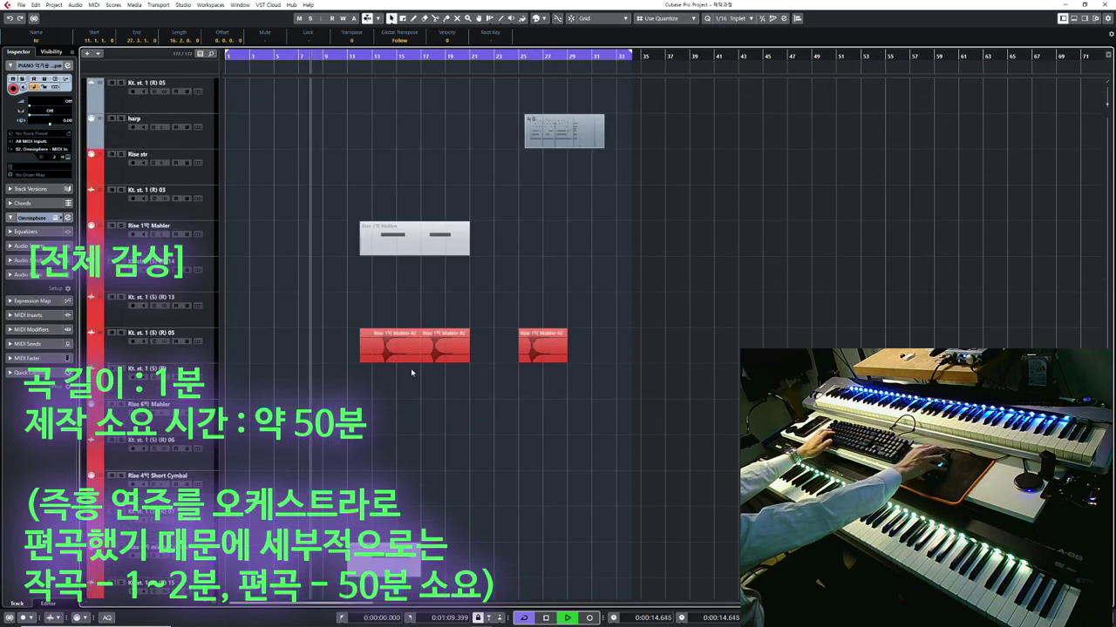
pyautogui.scroll(-5, 412, 396)
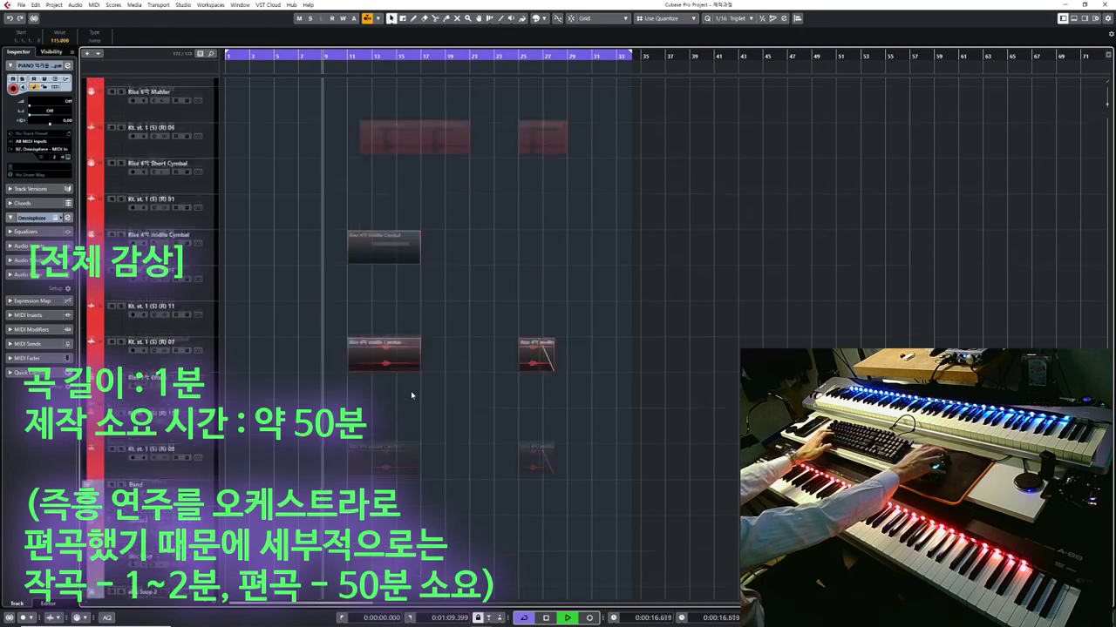
pyautogui.scroll(-7, 412, 395)
pyautogui.moveTo(573, 316); pyautogui.dragTo(384, 146)
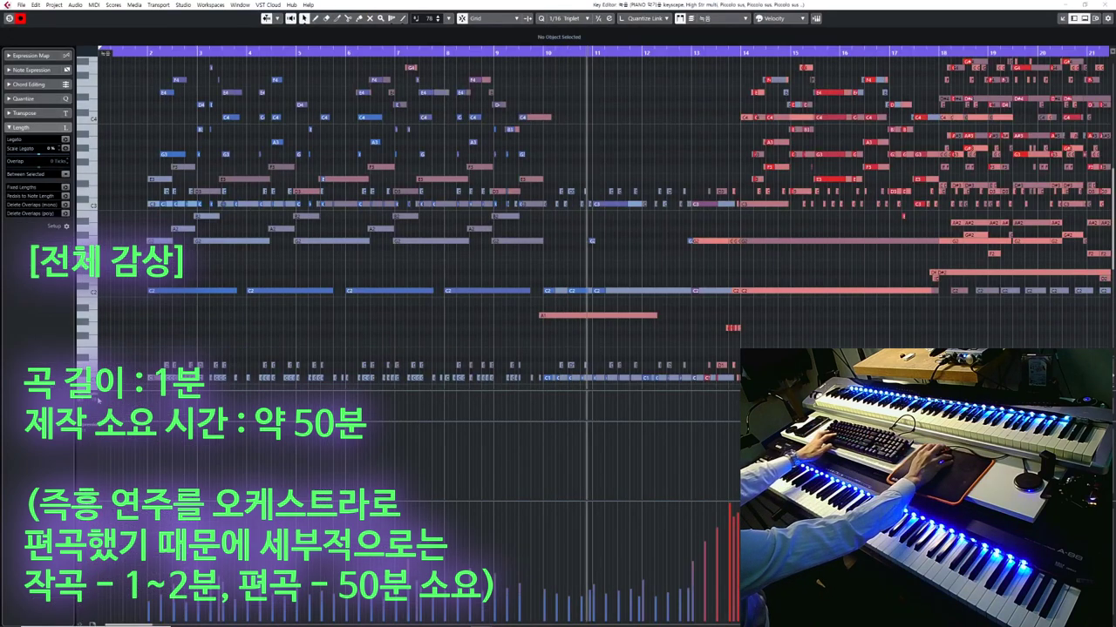
# Step: Remove the controller lanes beneath the combined notes, including the Modulation and Velocity lanes
pyautogui.click(98, 395)
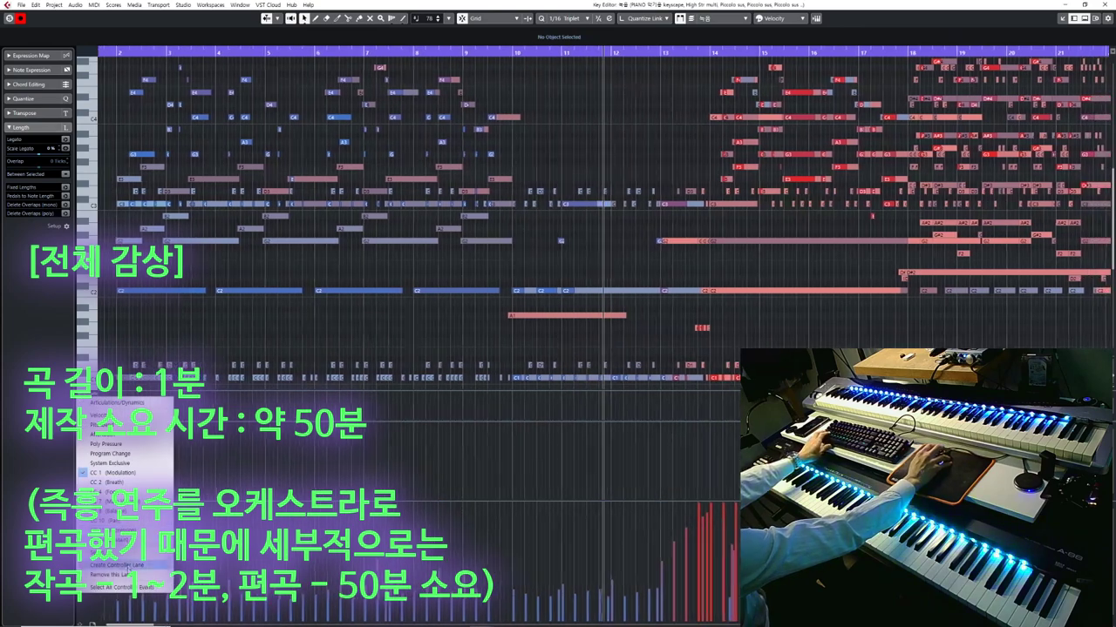
pyautogui.click(96, 428)
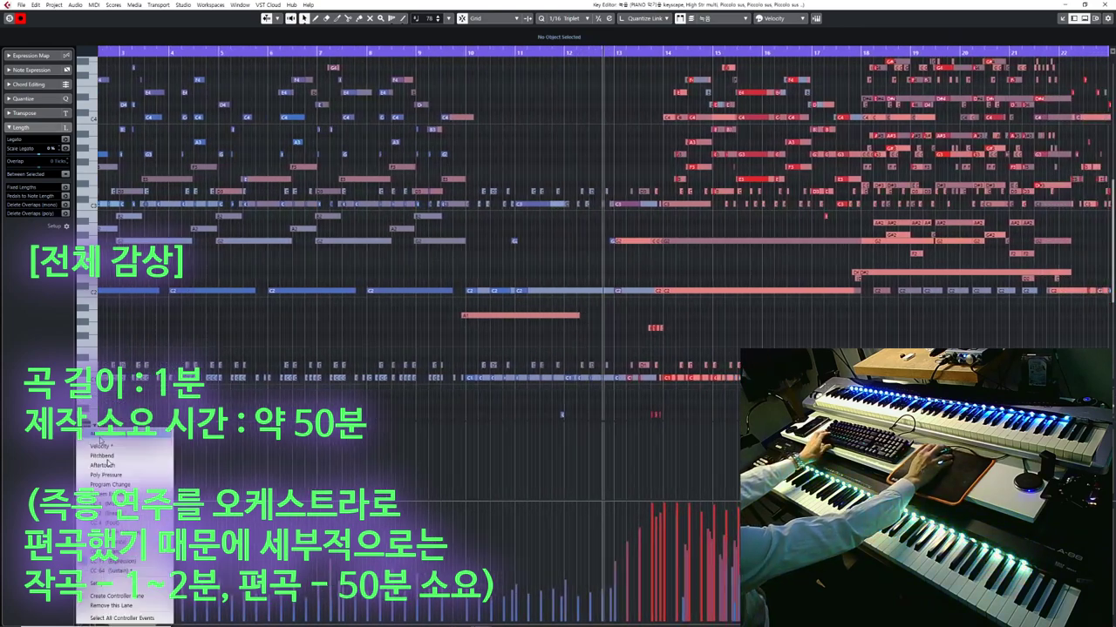
pyautogui.click(140, 607)
pyautogui.click(96, 316)
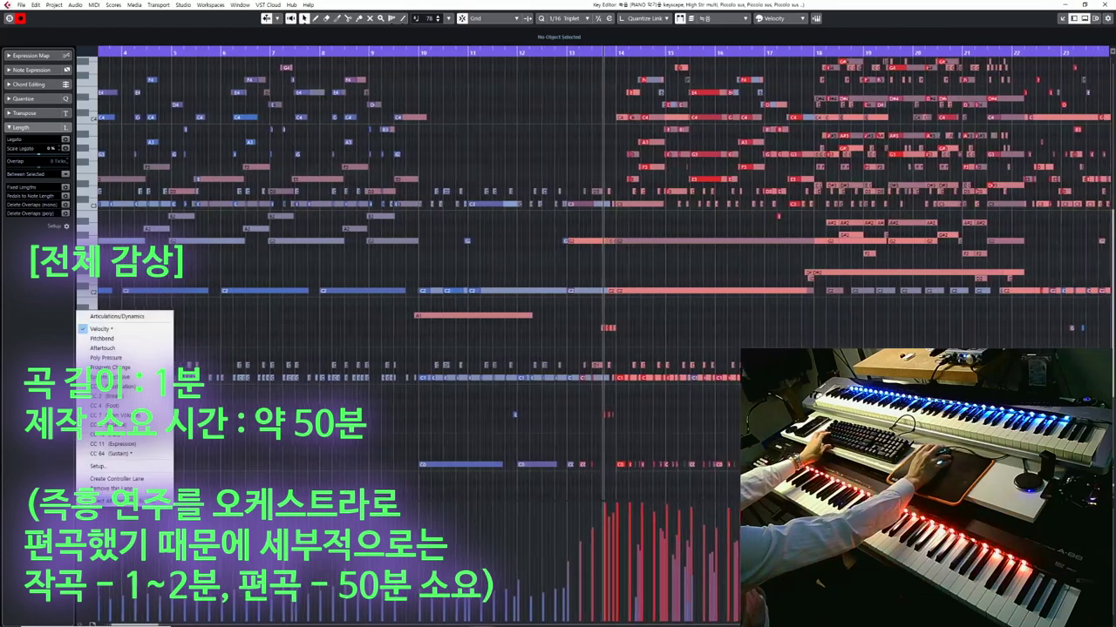
pyautogui.click(100, 489)
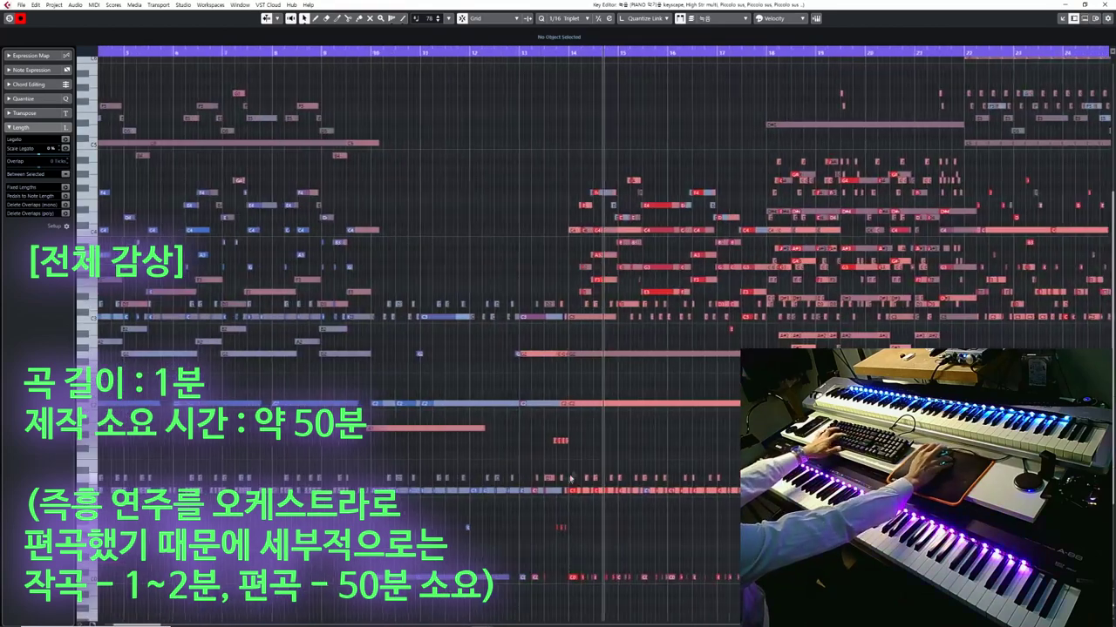